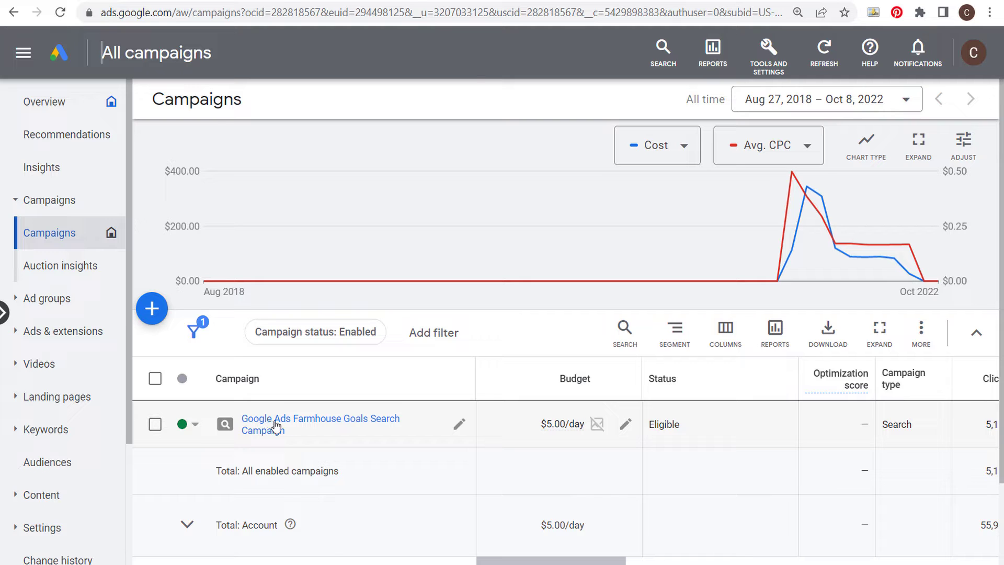
Step: Open the Google Ads Farmhouse Goals Search Campaign from the Campaigns table
left_click(266, 425)
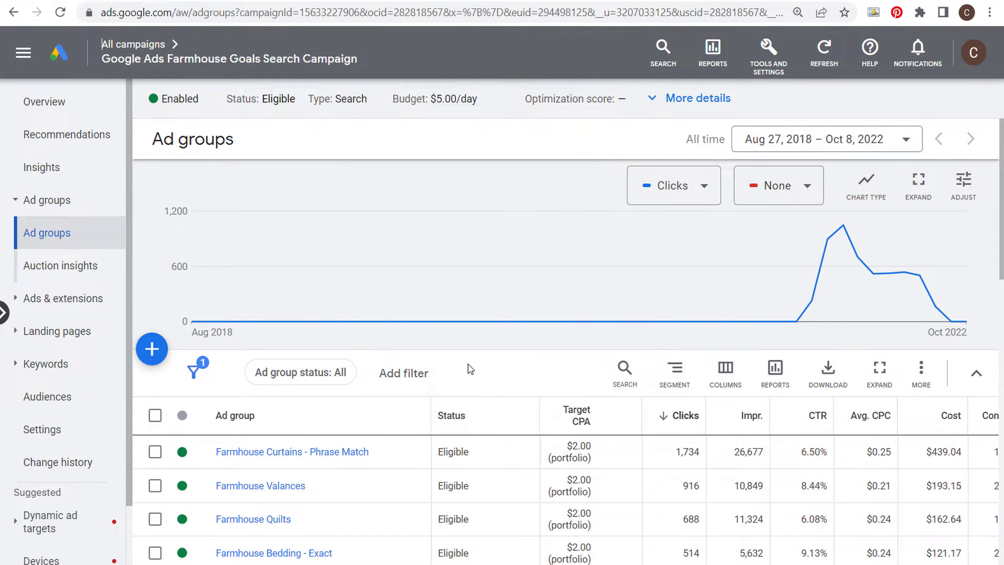
Step: Begin a new Standard ad group, default name Ad group 19, in this campaign
left_click(151, 352)
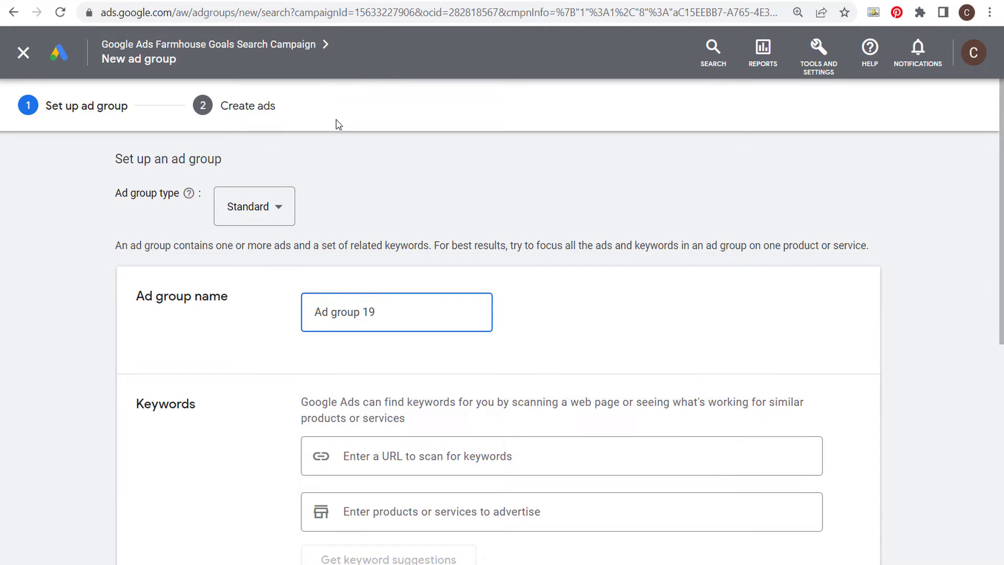
left_click(295, 1)
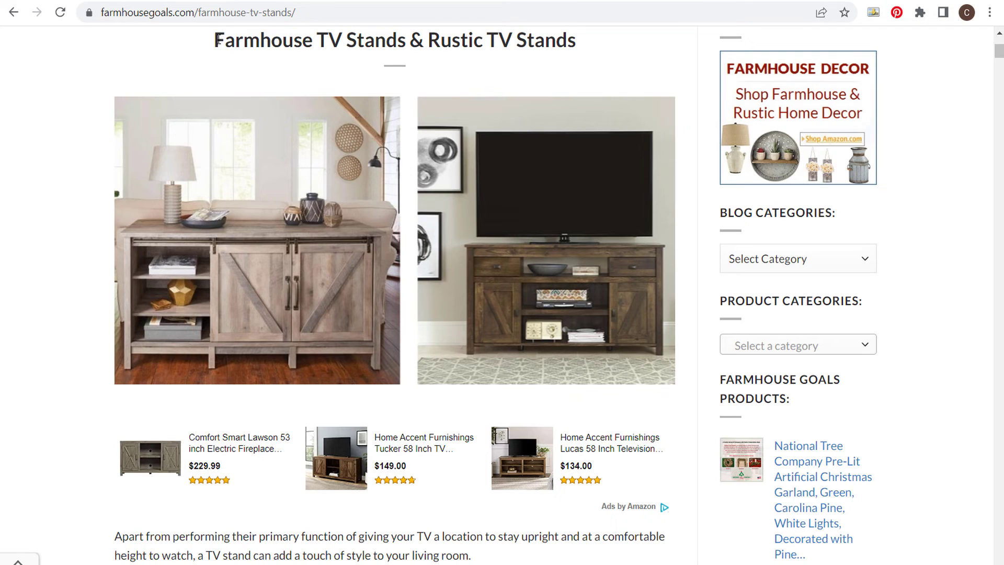
left_click_drag(216, 42, 407, 60)
left_click(407, 61)
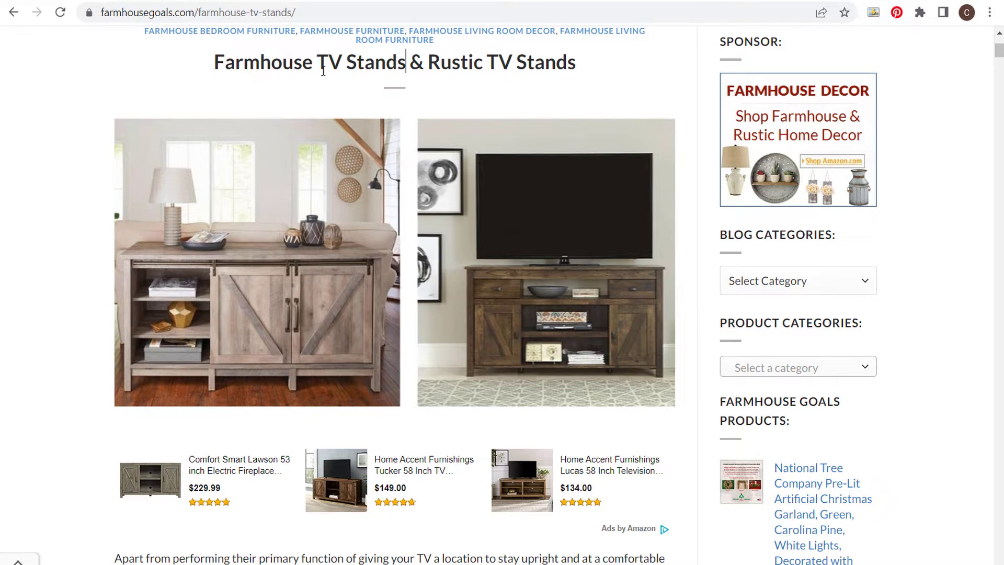
scroll(98, 236, "down", 10)
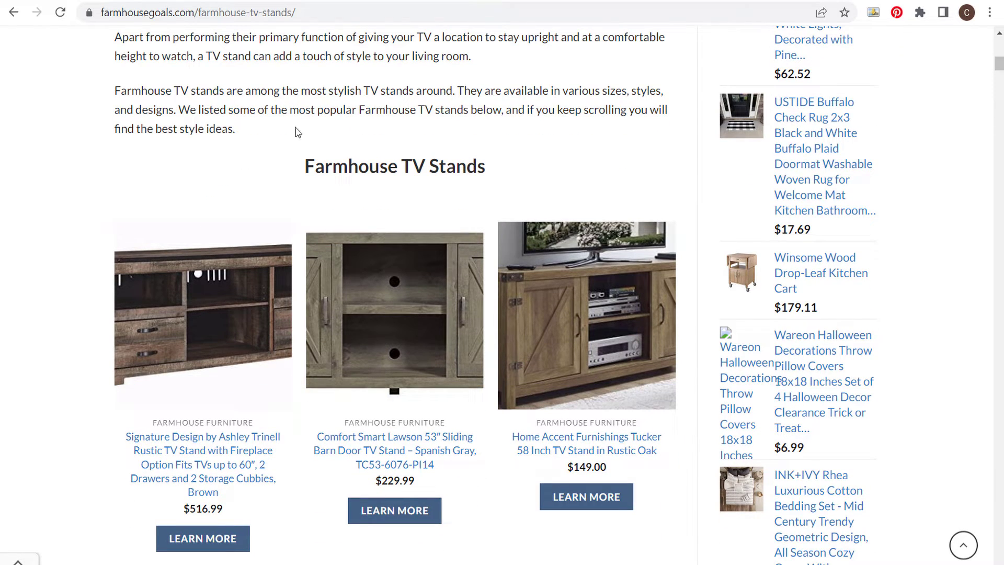
left_click(115, 1)
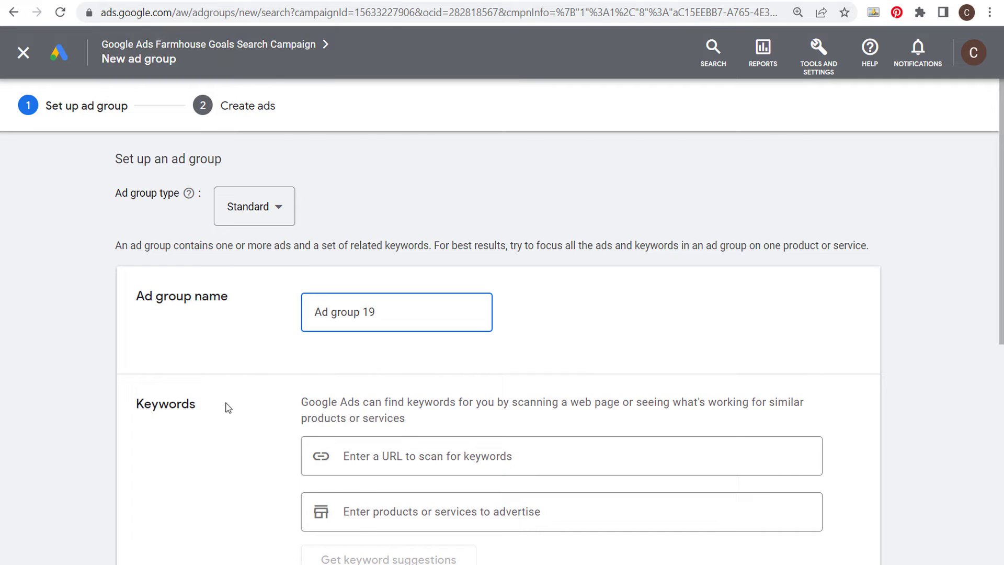
scroll(222, 403, "down", 2)
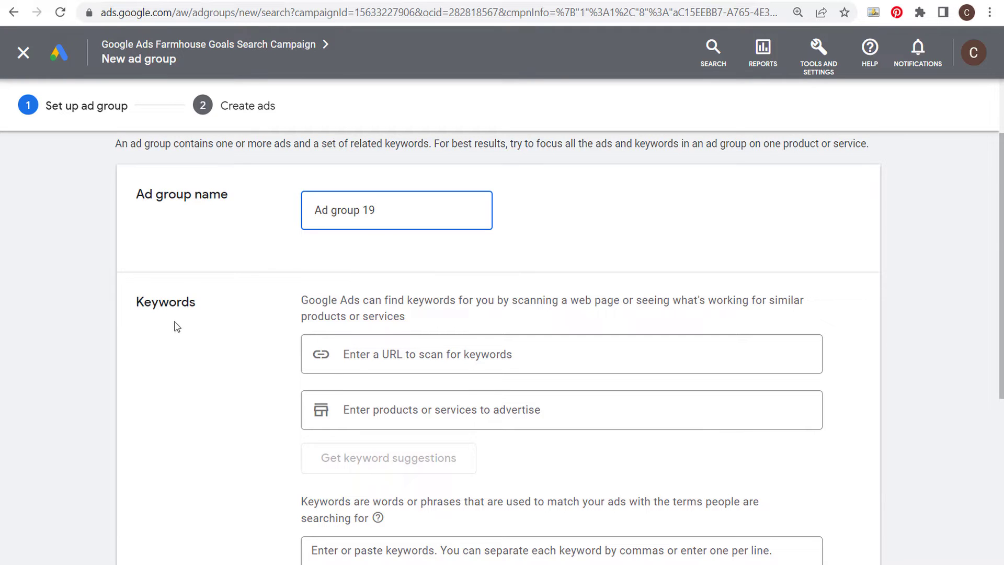
scroll(255, 352, "down", 4)
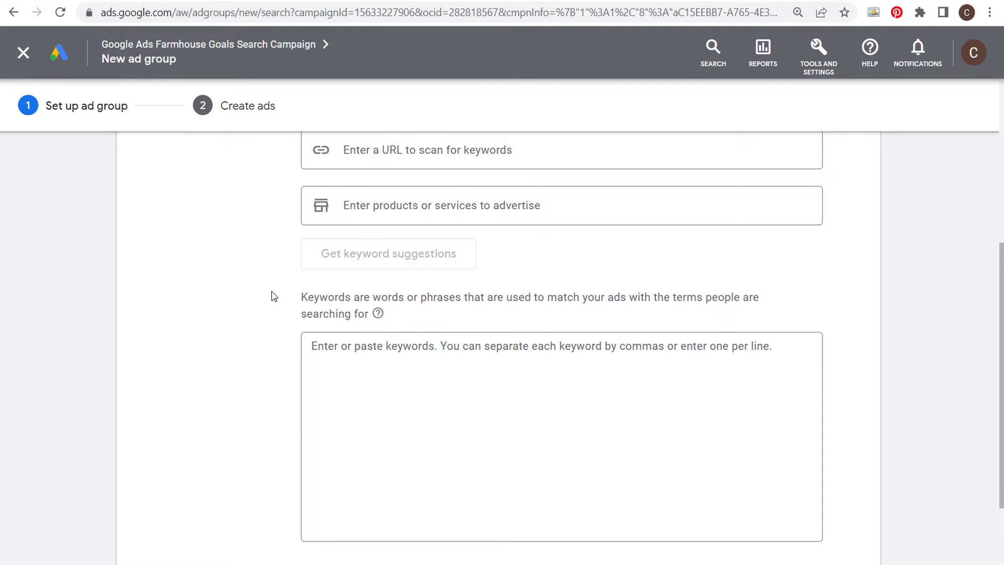
scroll(276, 304, "up", 4)
Step: Rename the new ad group to 'Farmhouse TV Stands'
triple_click(305, 216)
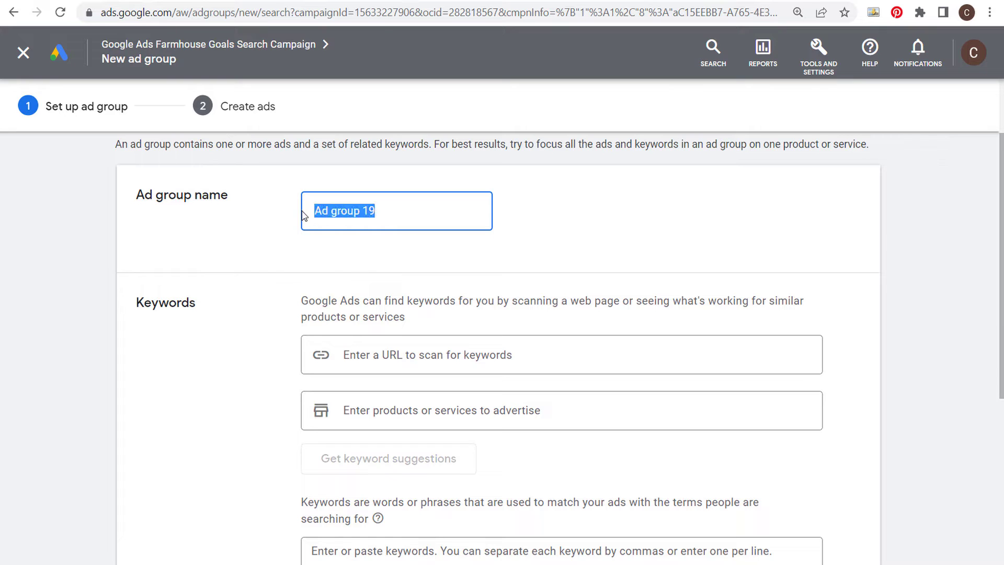
type("Farmhou")
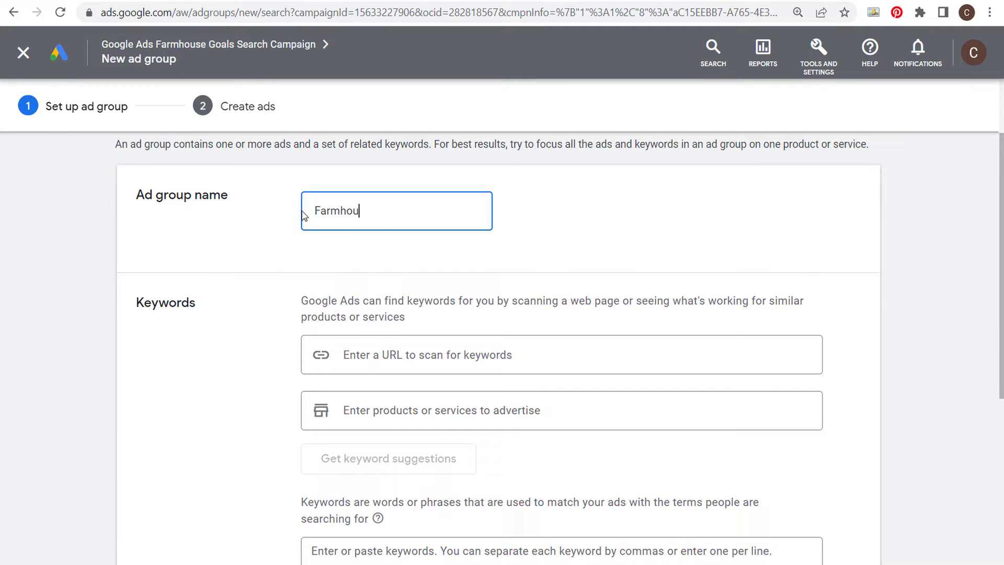
type("se TV Stands")
left_click(283, 230)
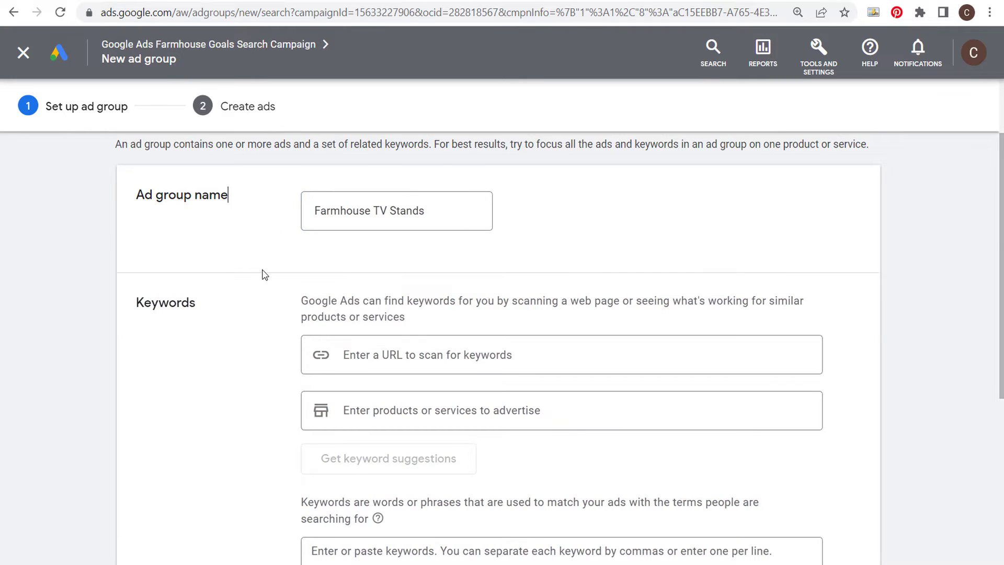
Step: Add 'farmhouse tv stands' as a product or service to advertise
scroll(263, 275, "down", 4)
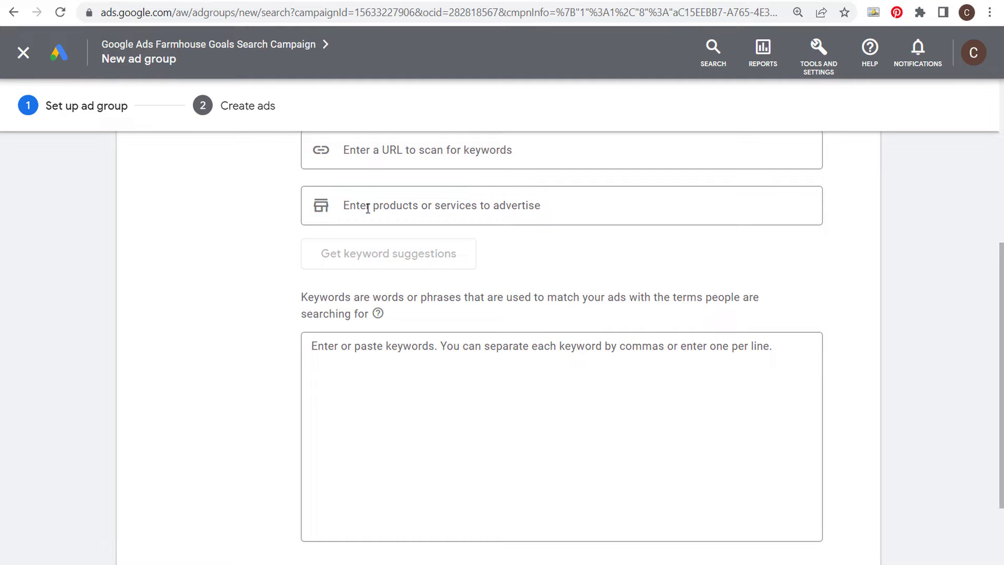
left_click(390, 207)
type("farmhouse tv stands")
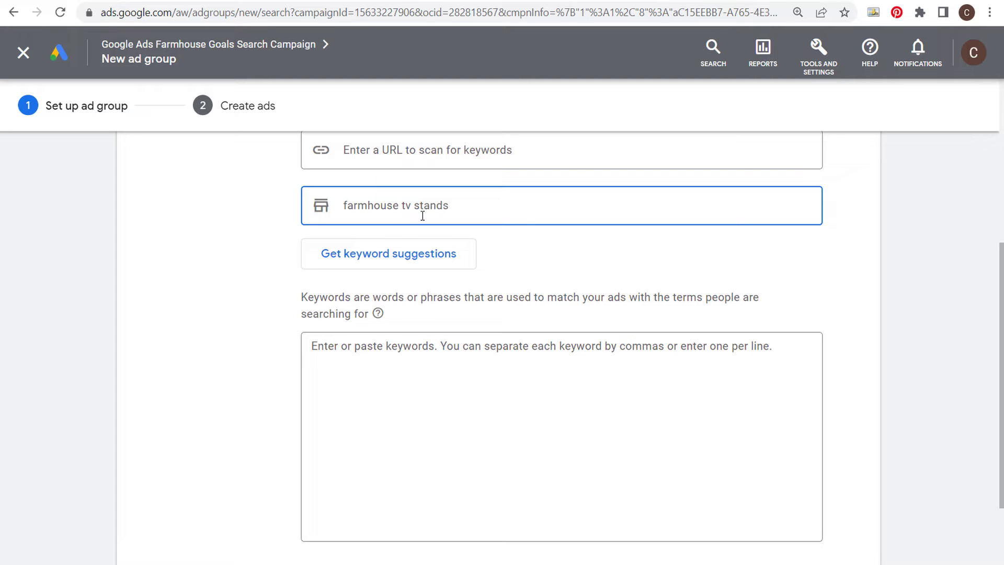
key("Return")
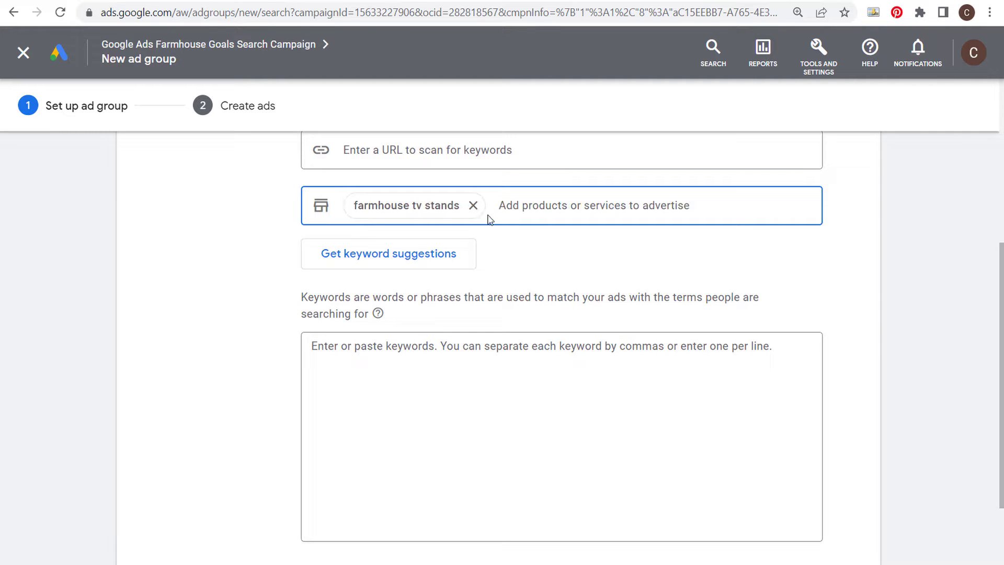
left_click(391, 257)
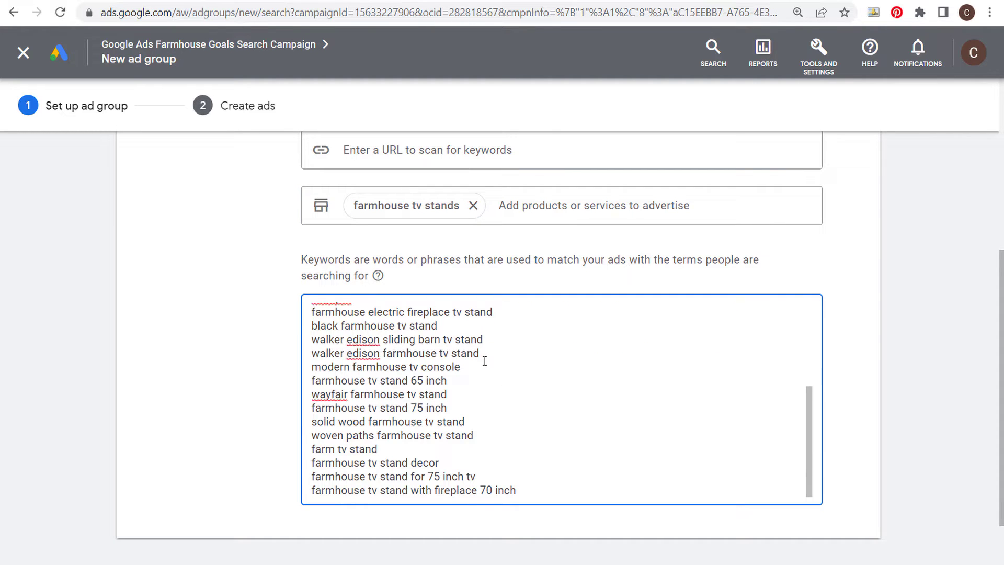
scroll(530, 357, "up", 5)
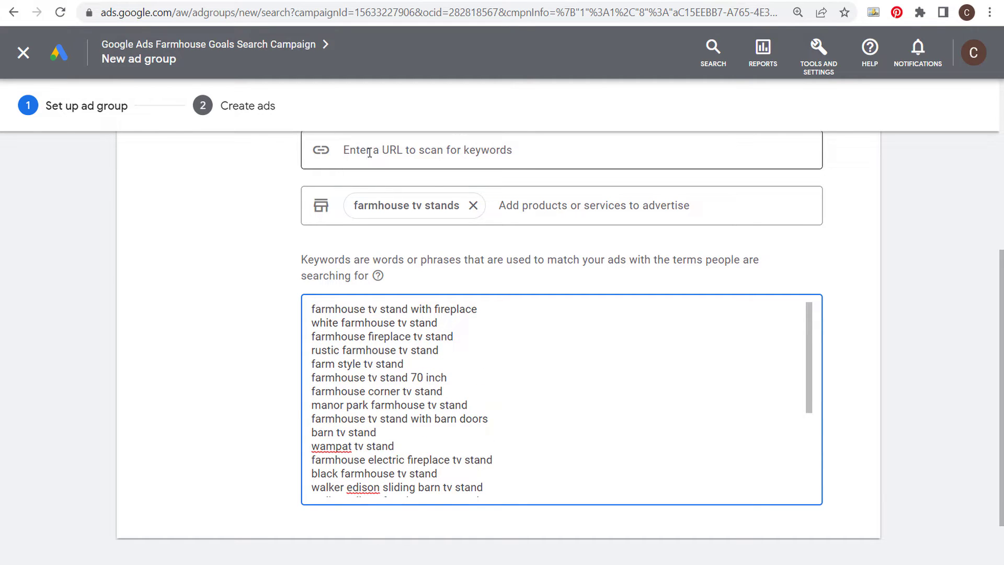
left_click(303, 3)
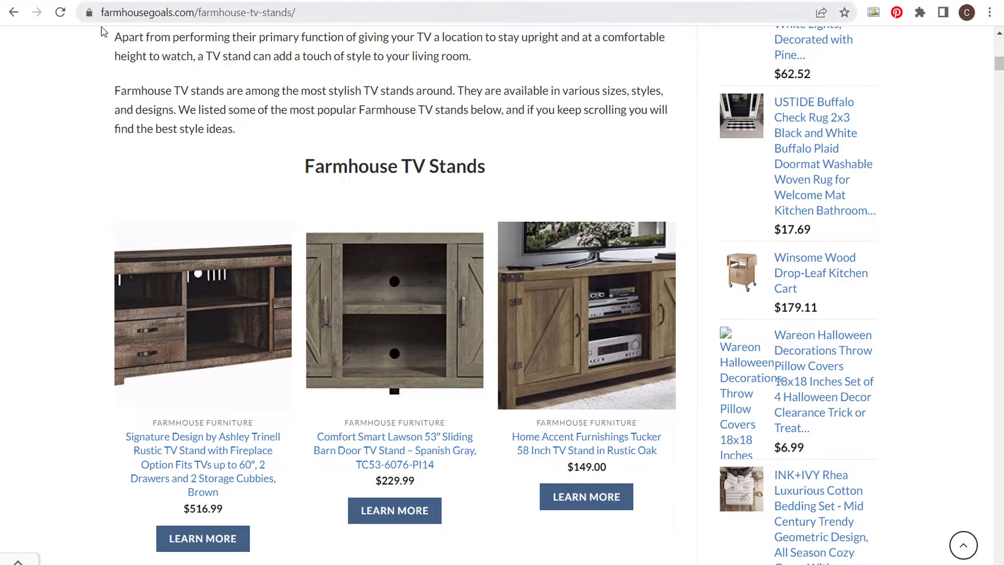
left_click(210, 2)
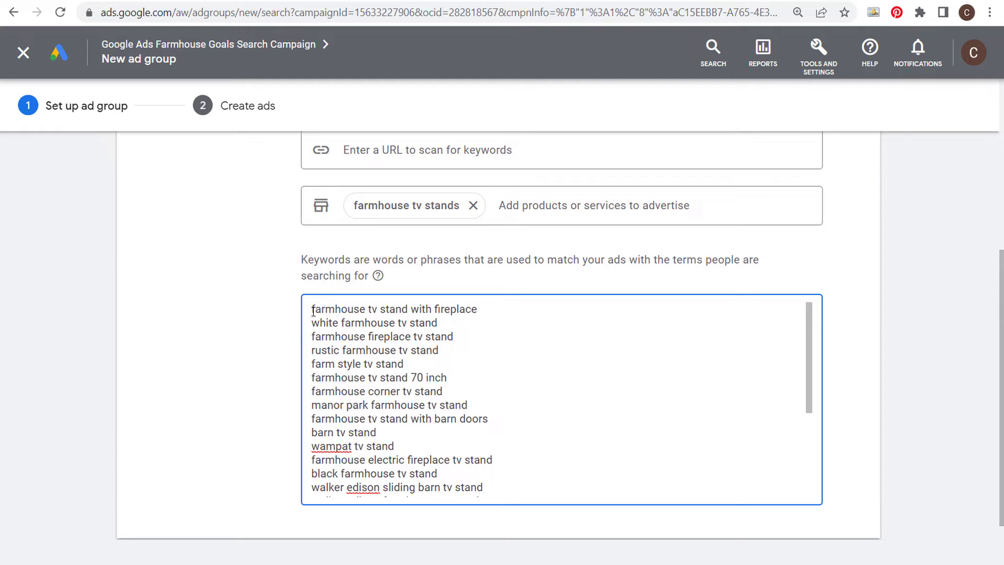
left_click_drag(313, 311, 495, 307)
left_click_drag(437, 323, 311, 325)
left_click(350, 335)
left_click_drag(455, 322, 312, 324)
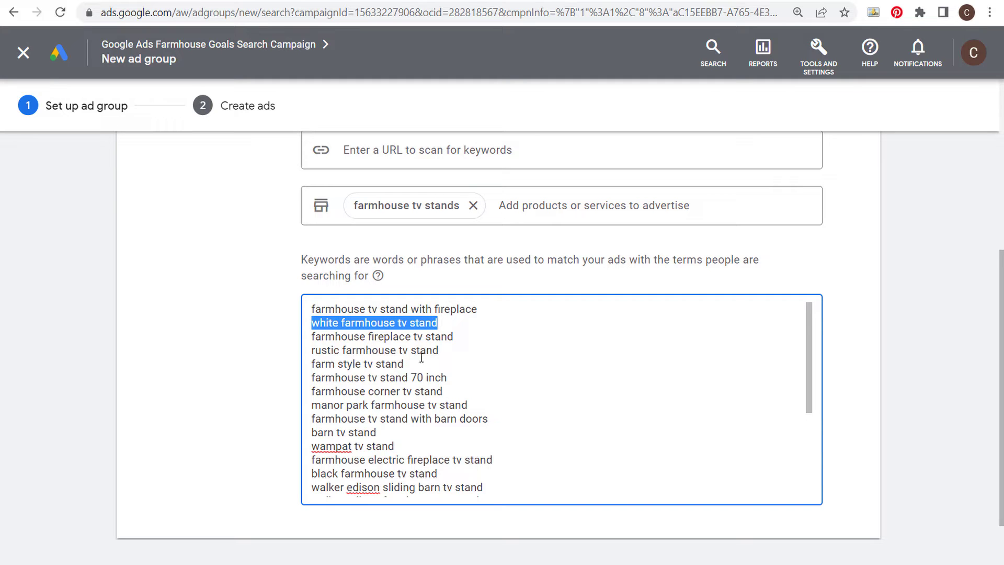
left_click(502, 377)
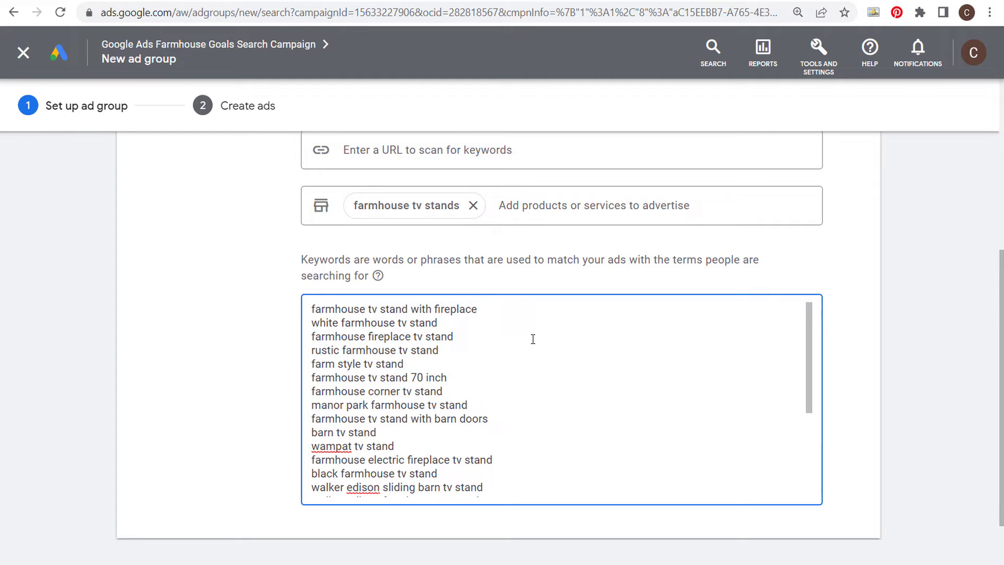
scroll(130, 152, "up", 4)
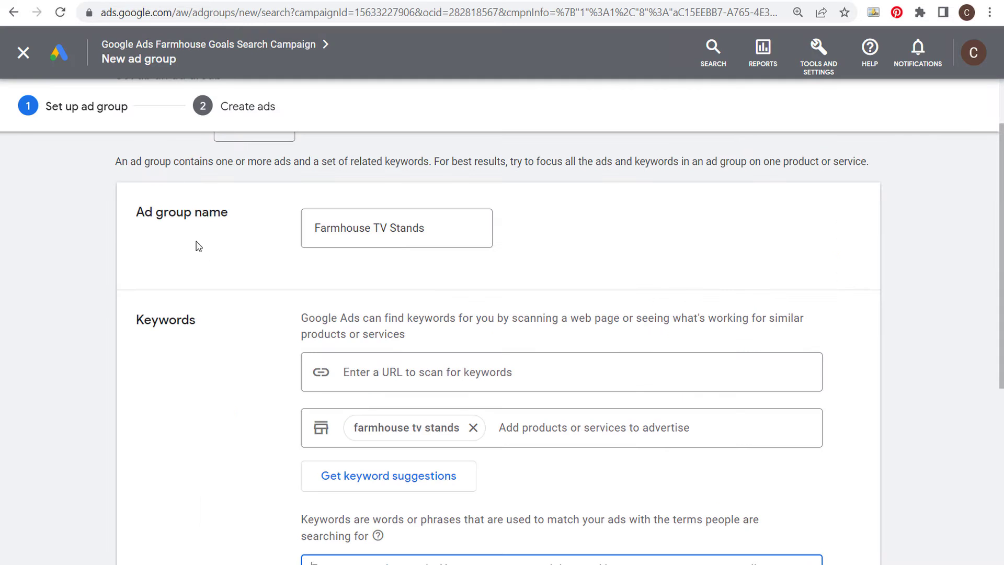
scroll(198, 242, "down", 6)
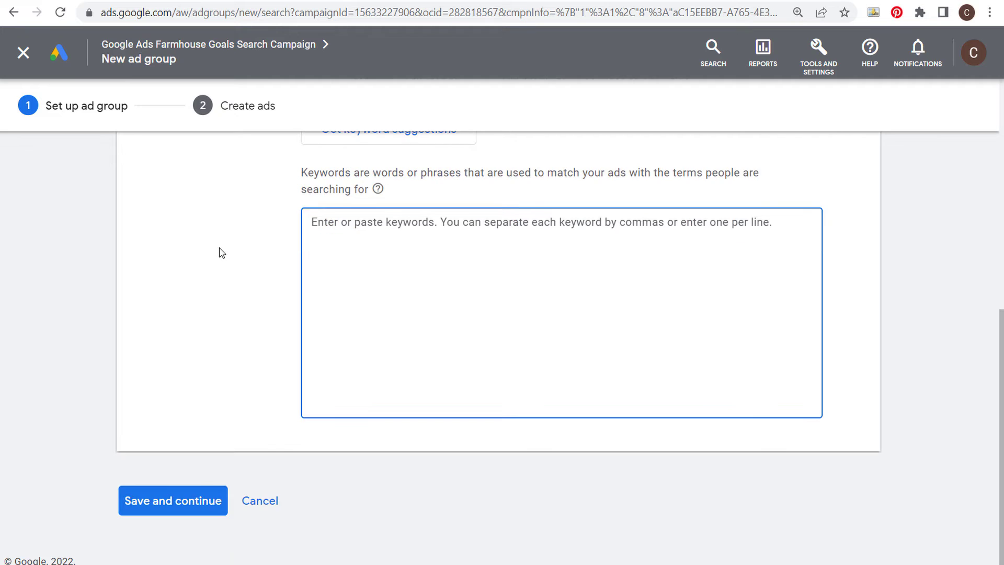
Step: Enter farmhouse tv stands plus a quoted phrase-match copy in the keyword box
scroll(220, 253, "up", 2)
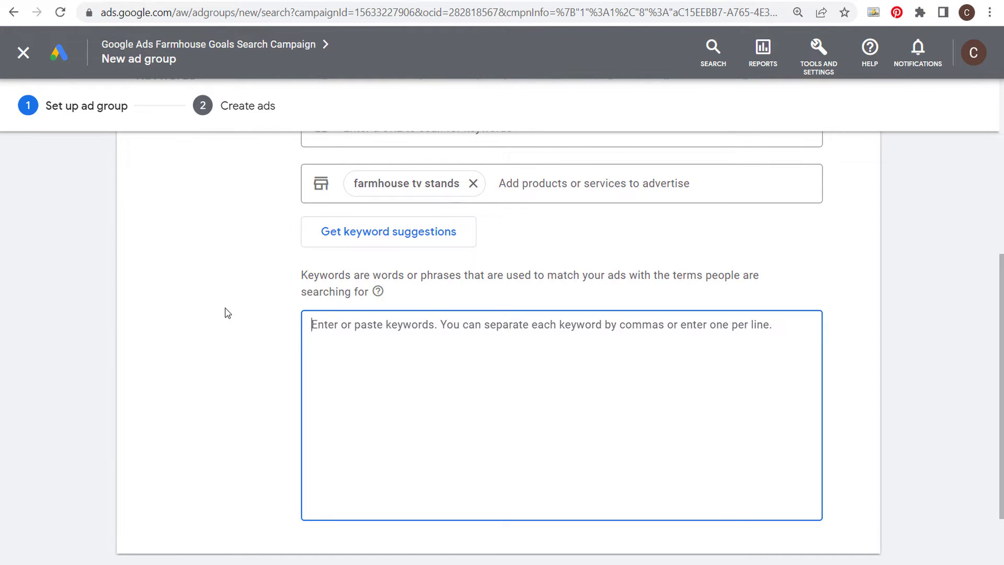
type("farmho")
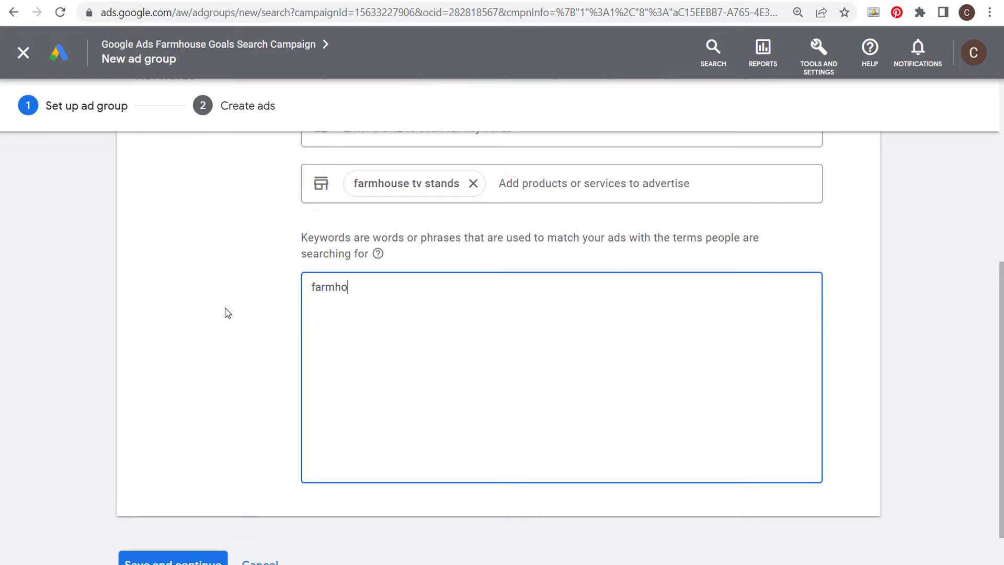
type("use tv stands")
type("\"phrase")
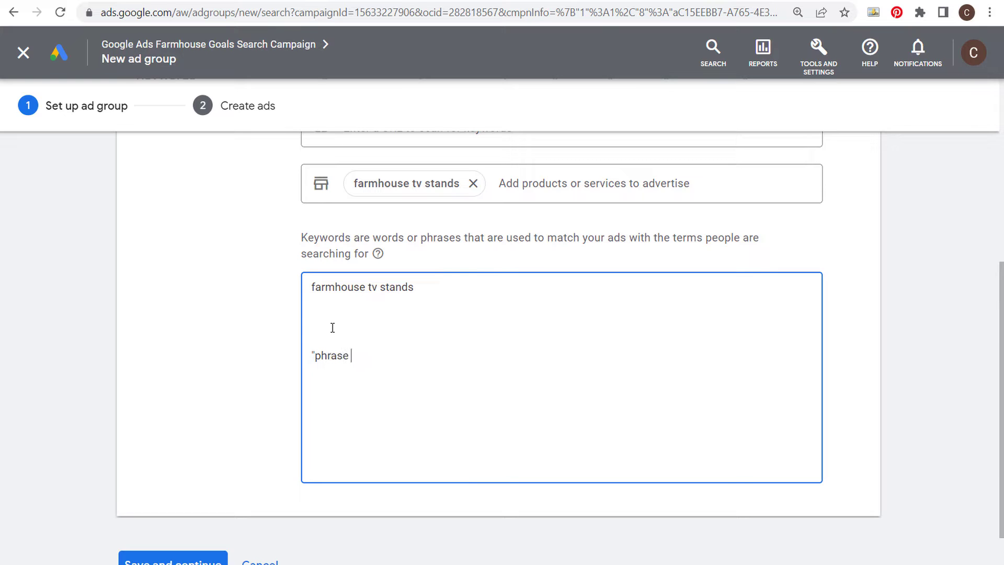
type("tch\"")
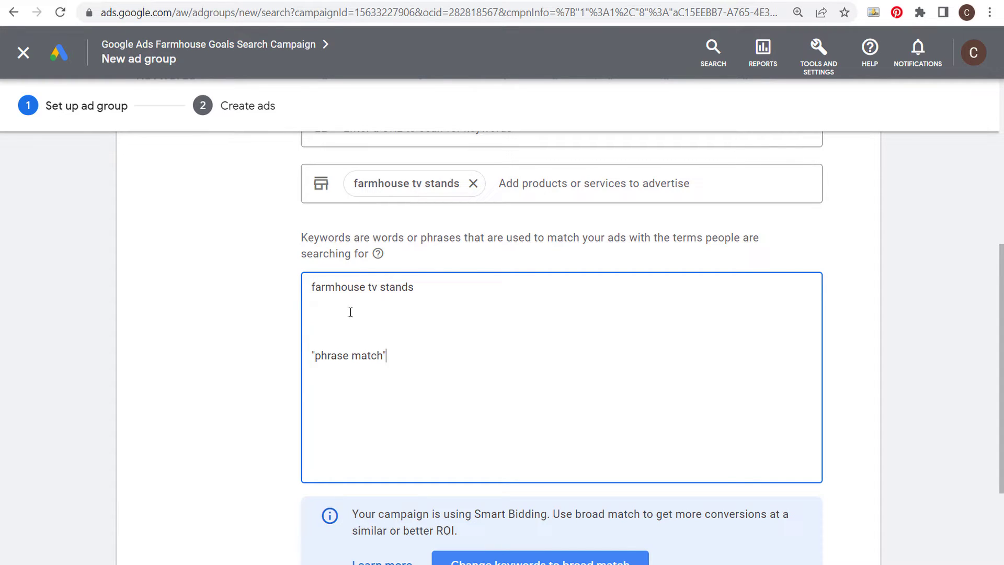
left_click_drag(423, 287, 307, 292)
key("ctrl+c")
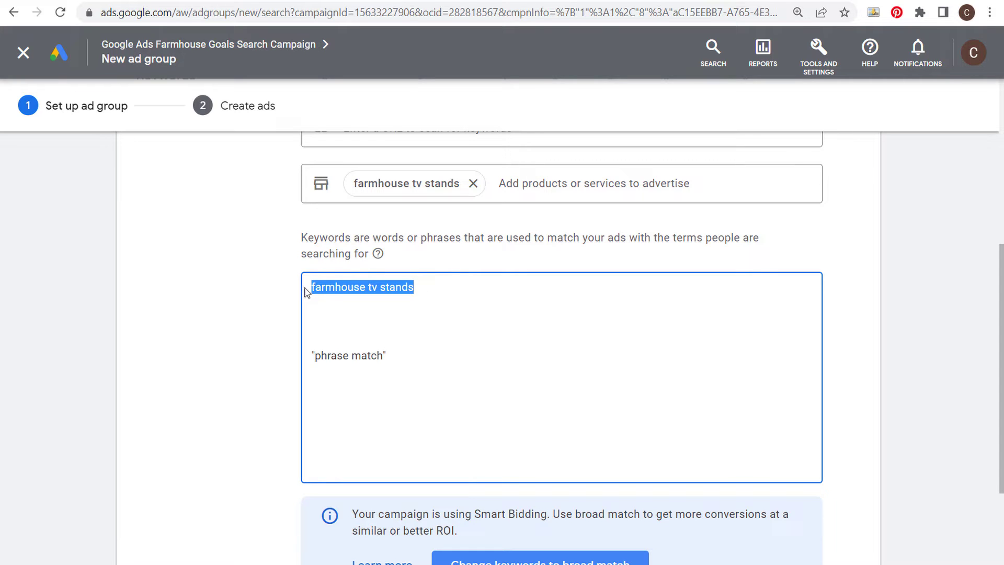
left_click_drag(382, 356, 315, 357)
key("ctrl+v")
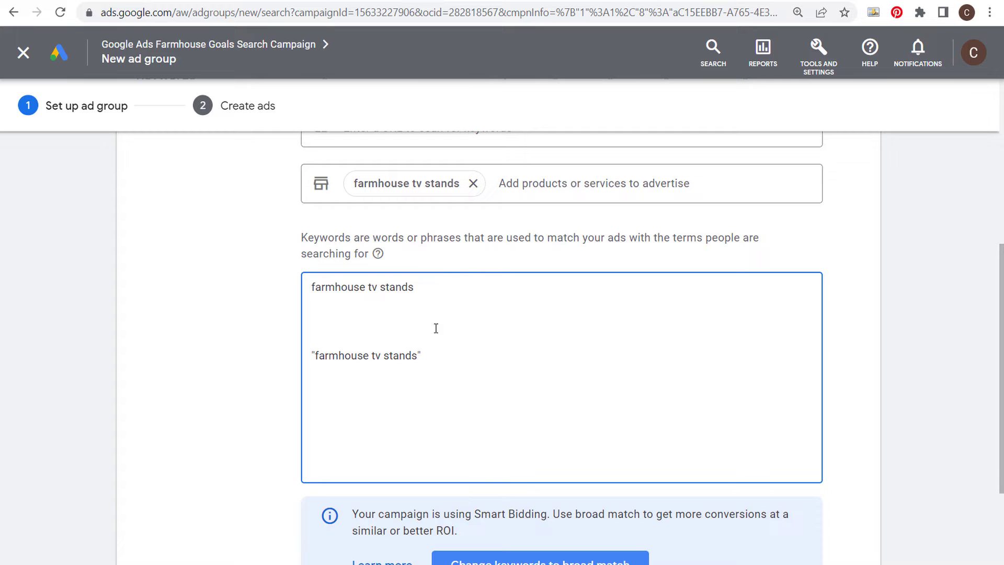
Step: Add the exact-match line [farmhouse tv stands] below the quoted keyword
left_click_drag(454, 286, 287, 287)
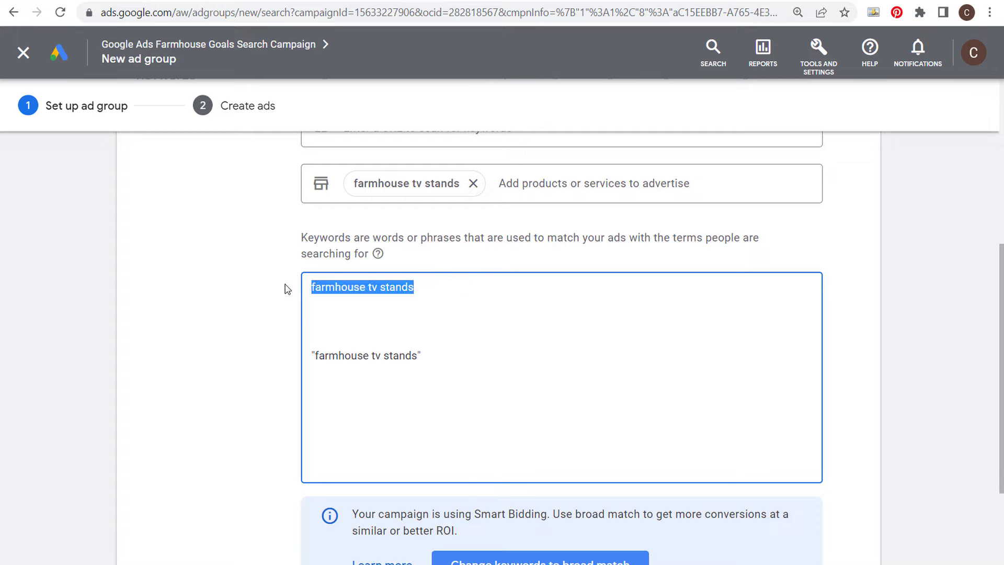
left_click_drag(451, 355, 260, 361)
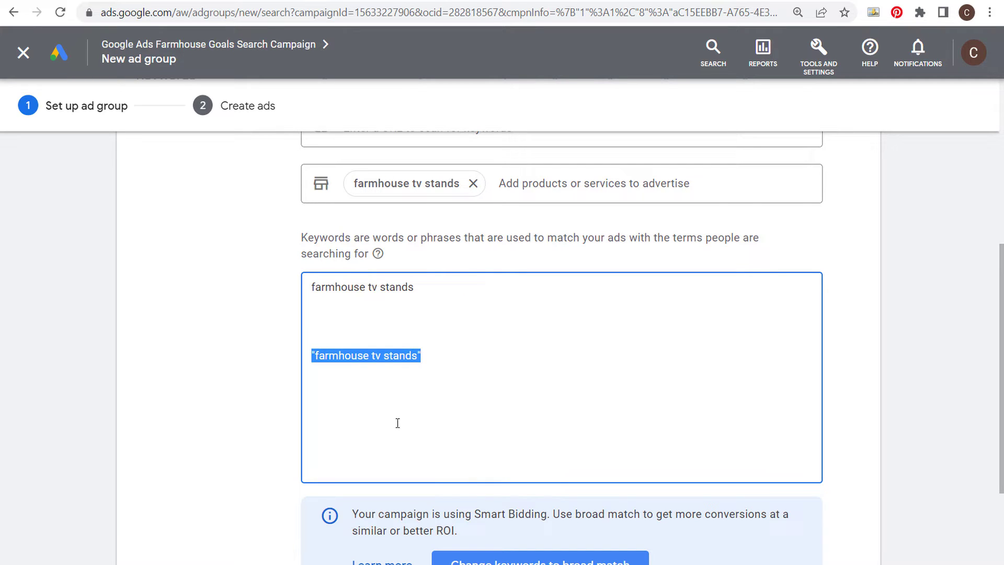
left_click(492, 358)
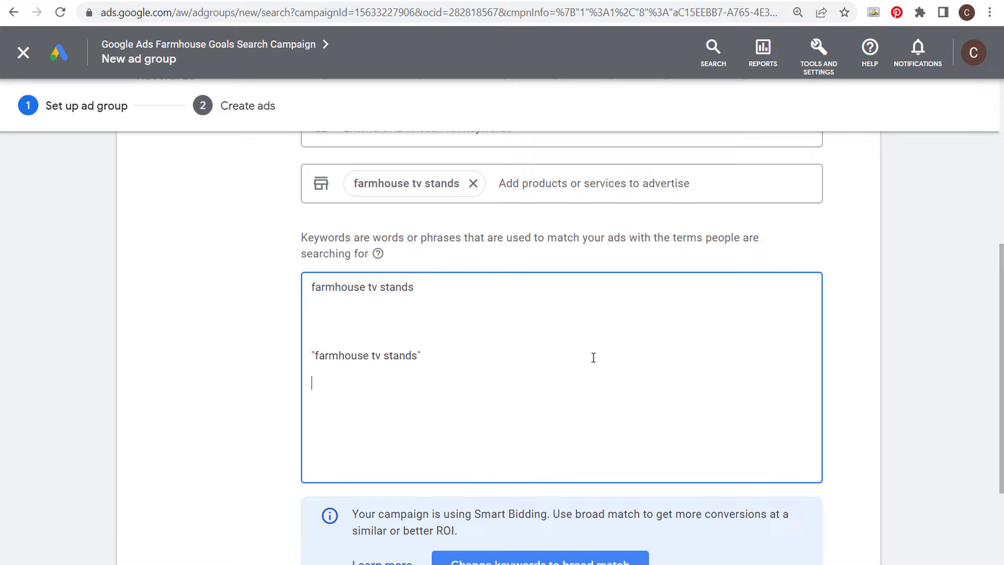
key("Return")
key("Return")
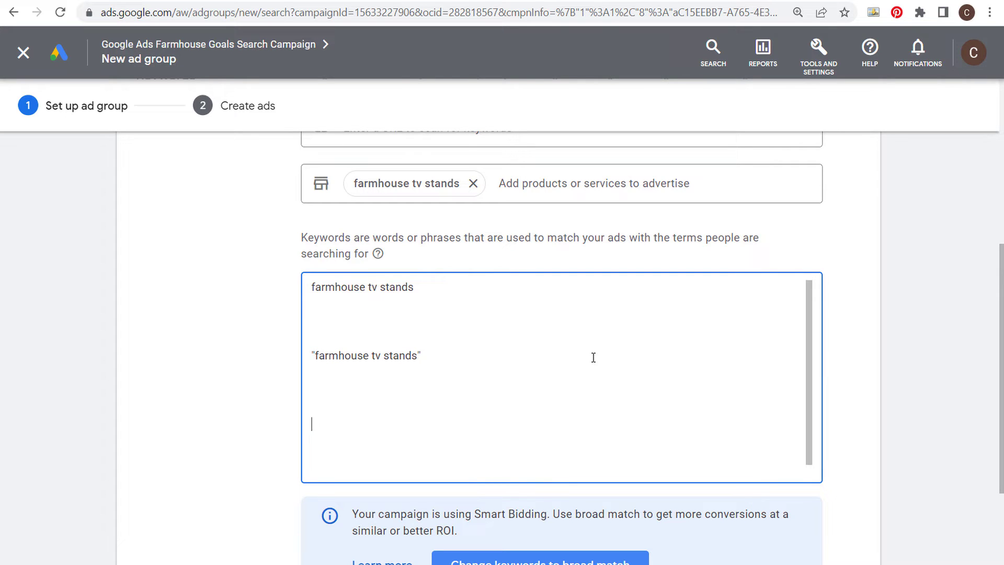
type("[farmhouse tv stands]")
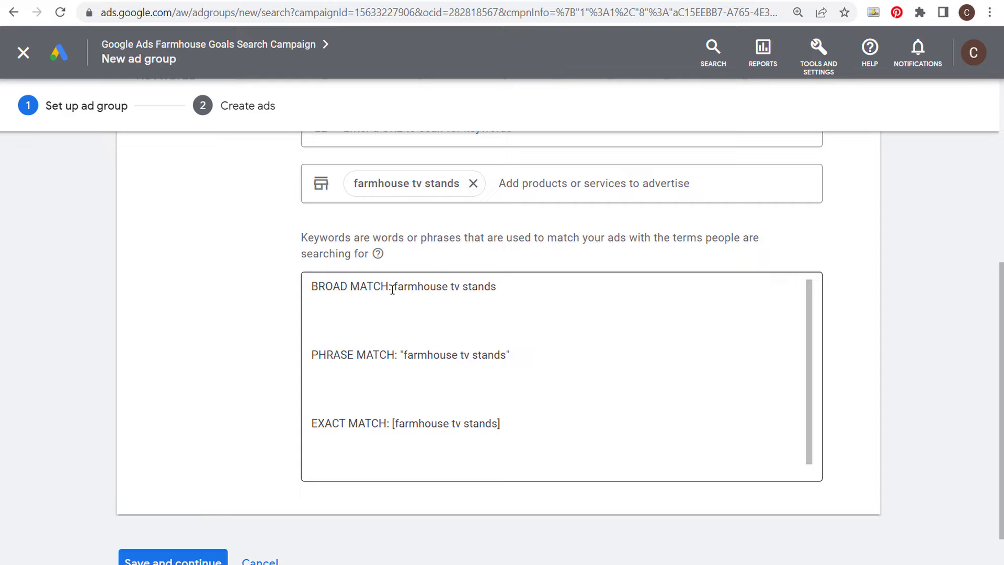
Step: Delete the BROAD MATCH: and PHRASE MATCH: labels from the keyword box
left_click_drag(392, 289, 308, 289)
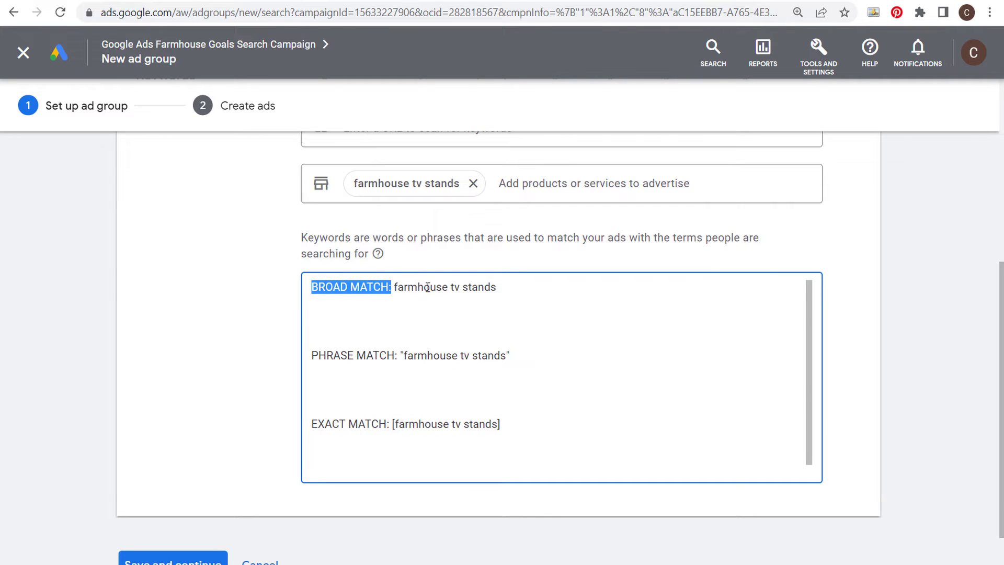
left_click(424, 287)
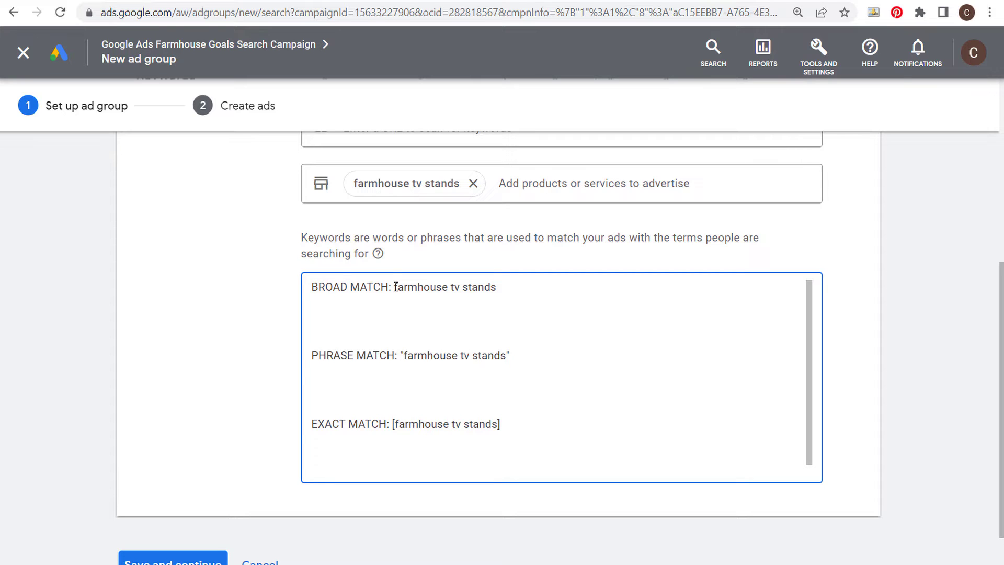
left_click_drag(396, 287, 306, 284)
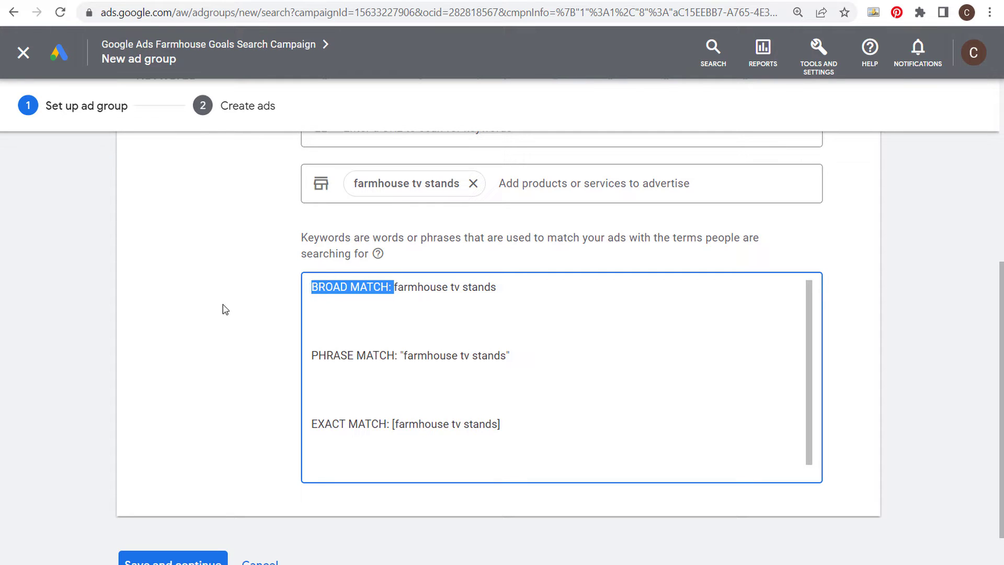
key("BackSpace")
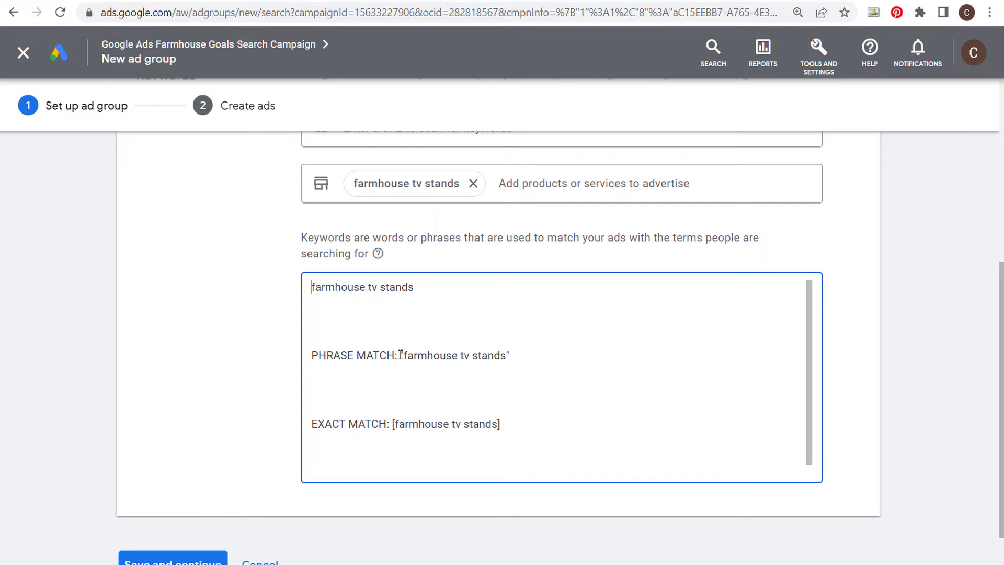
left_click_drag(401, 355, 311, 355)
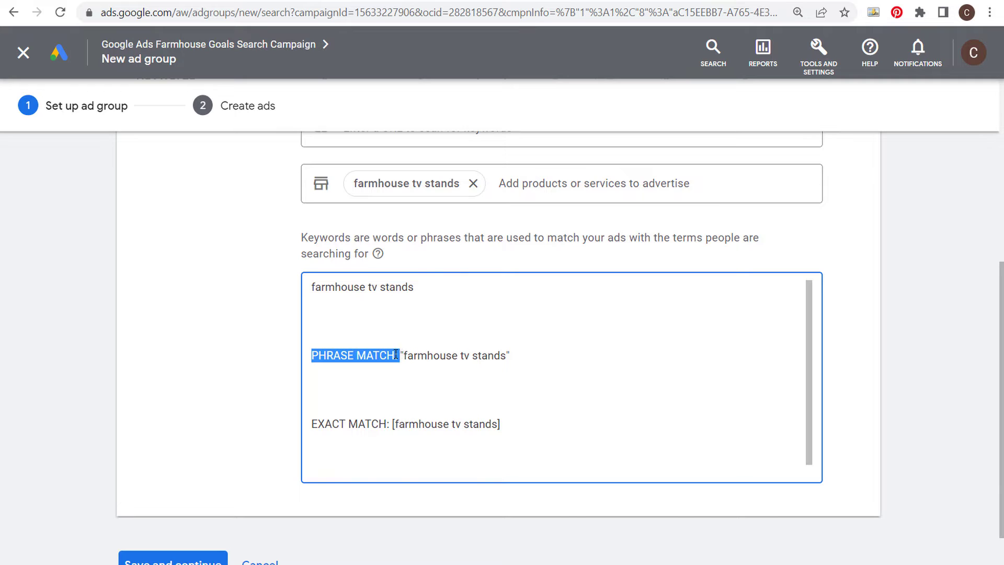
key("BackSpace")
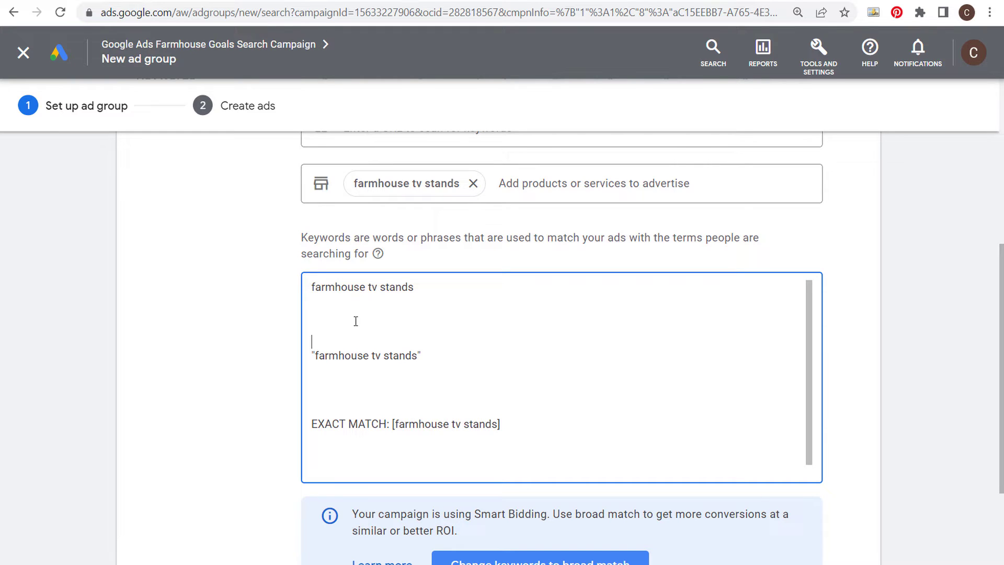
Step: Remove the EXACT MATCH: label and the [farmhouse tv stands] exact-match line
left_click_drag(426, 286, 286, 289)
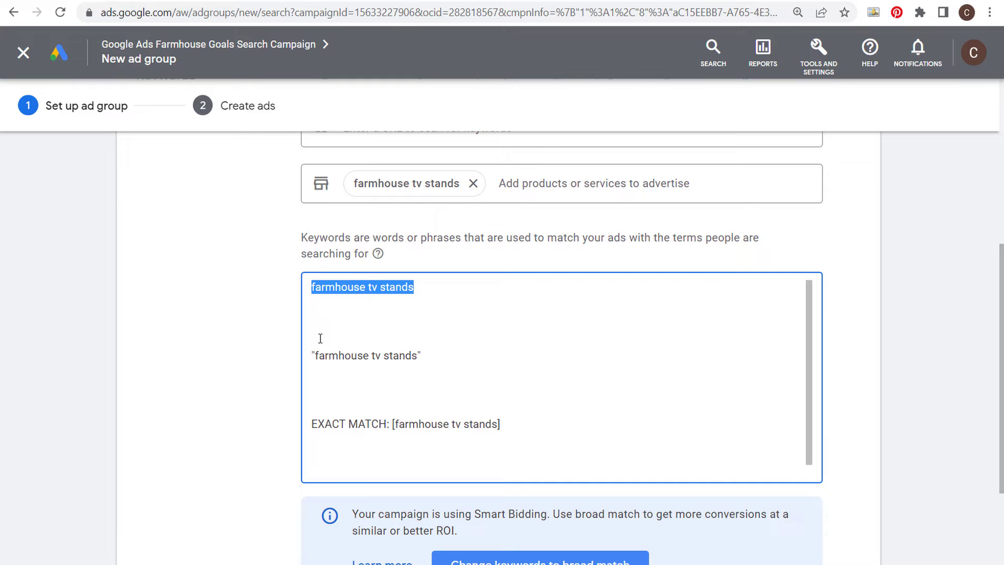
left_click(263, 1)
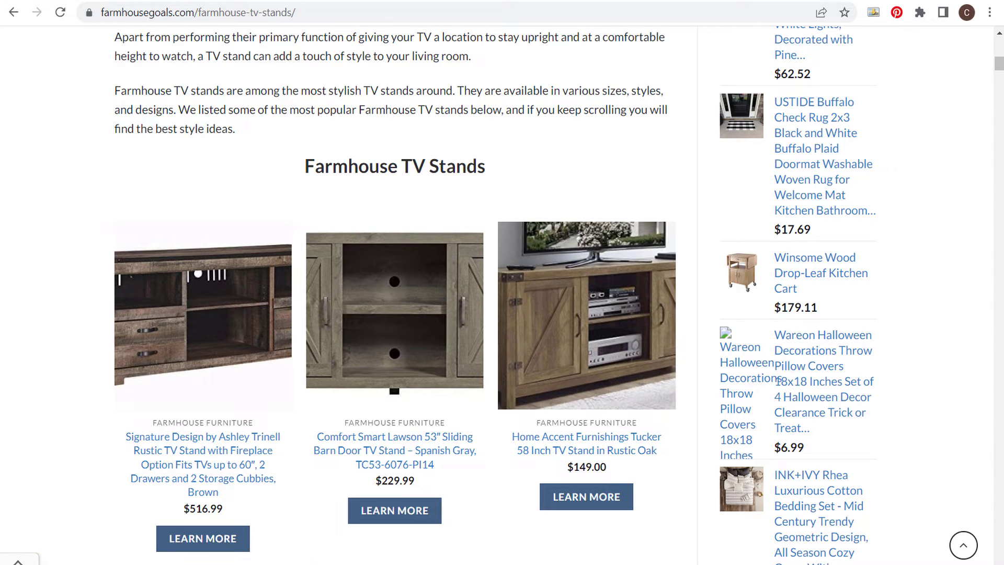
left_click(134, 1)
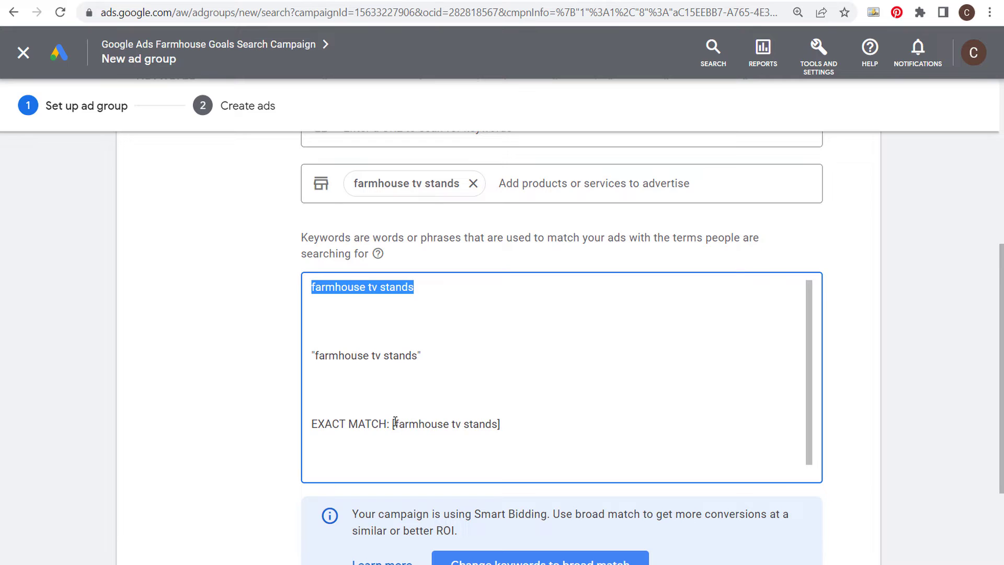
left_click_drag(392, 425, 312, 426)
key("BackSpace")
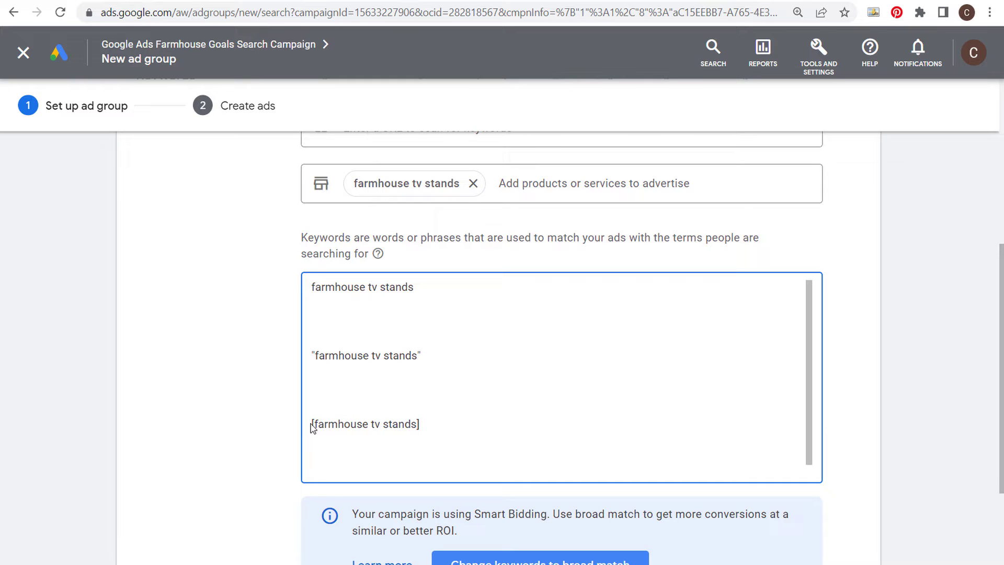
triple_click(381, 421)
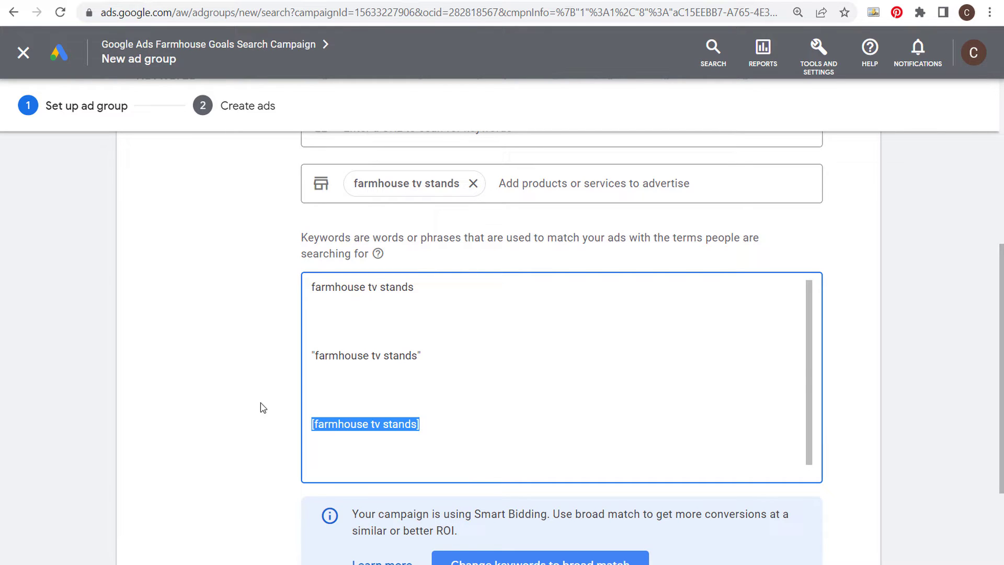
key("BackSpace")
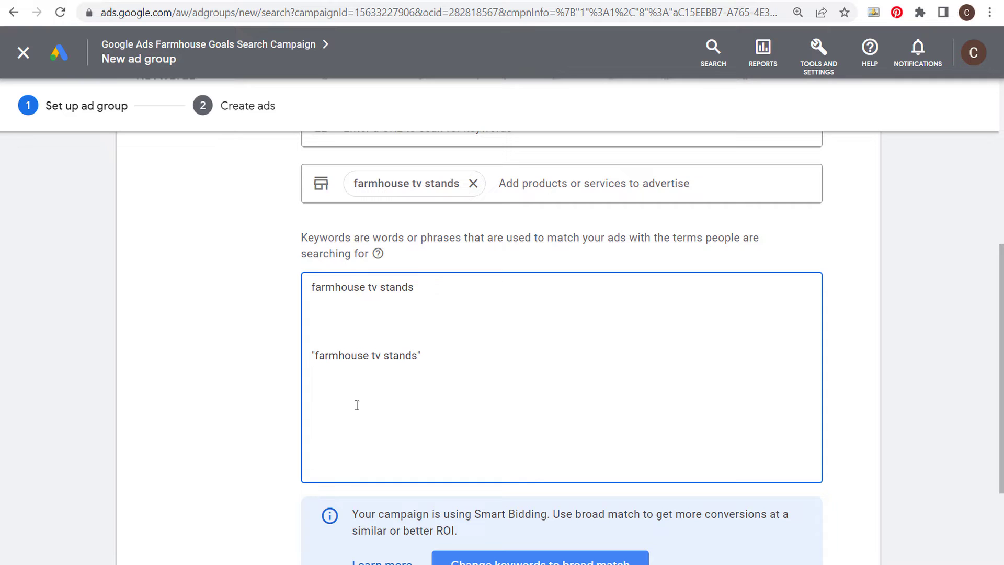
Step: Delete the broad-match line and blank lines, leaving only "farmhouse tv stands"
left_click_drag(319, 343, 283, 273)
key("BackSpace")
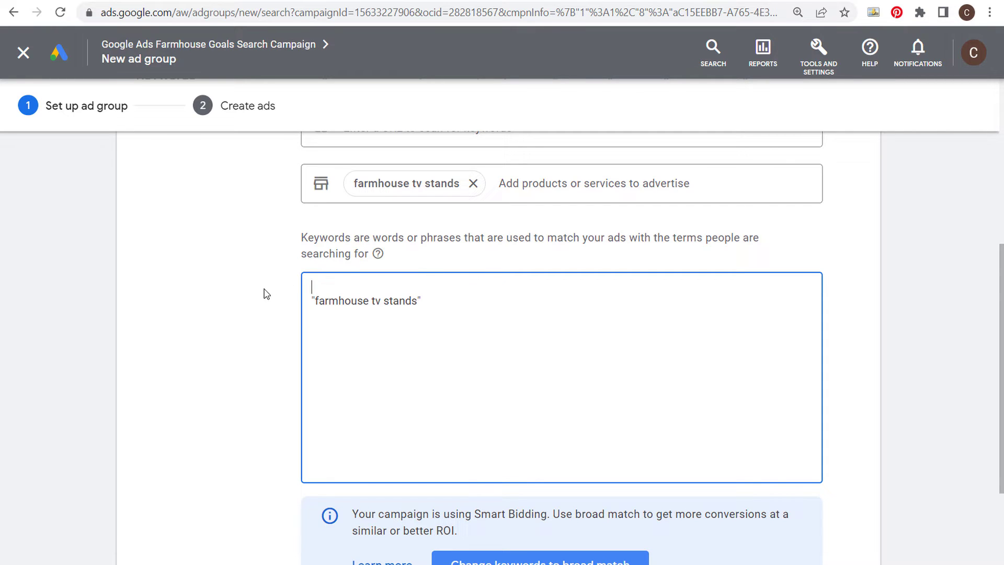
key("BackSpace")
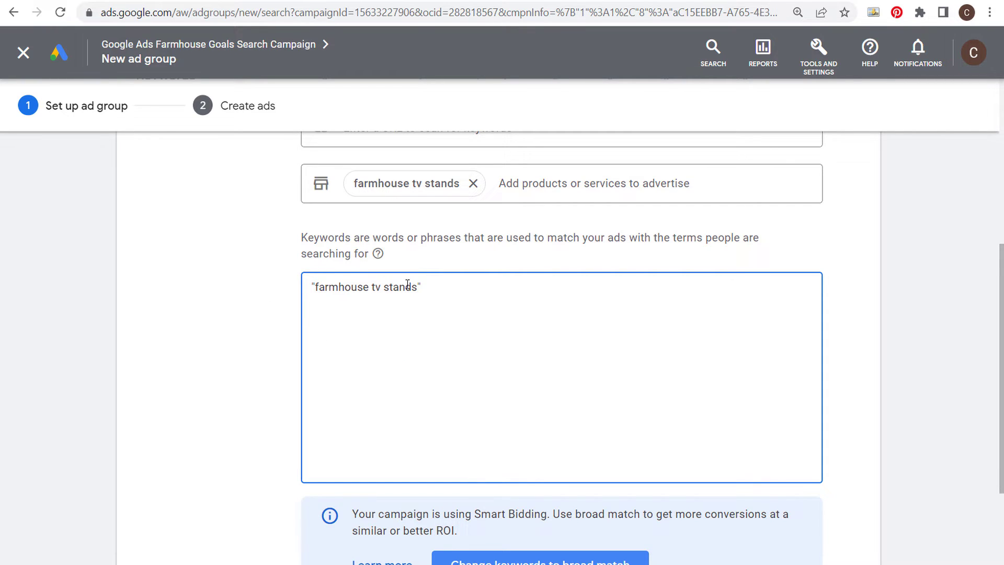
left_click_drag(311, 286, 538, 291)
left_click(537, 291)
Step: Recheck the quoted "farmhouse tv stands" keyword in the keyword box
scroll(252, 324, "up", 2)
scroll(252, 323, "up", 2)
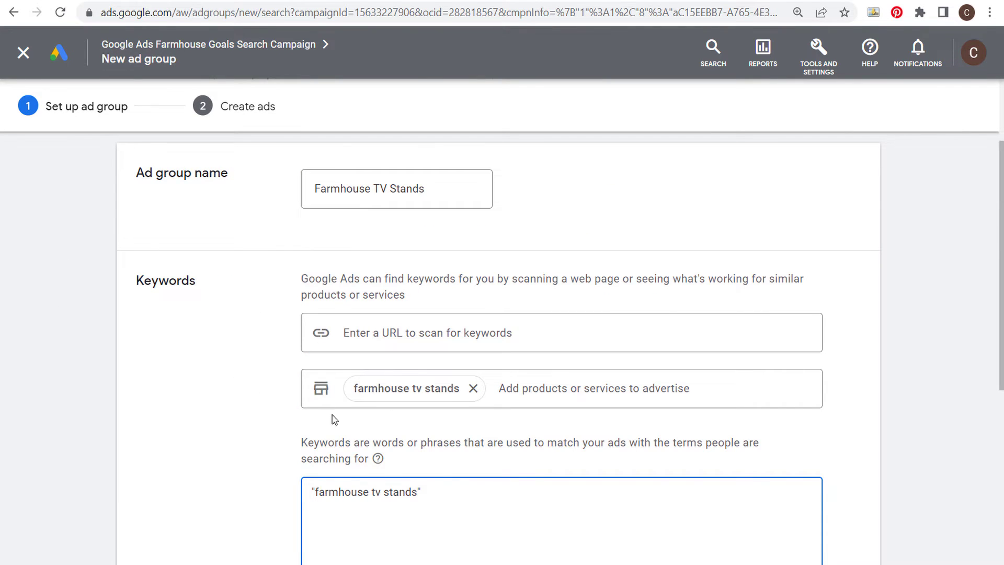
scroll(214, 413, "down", 4)
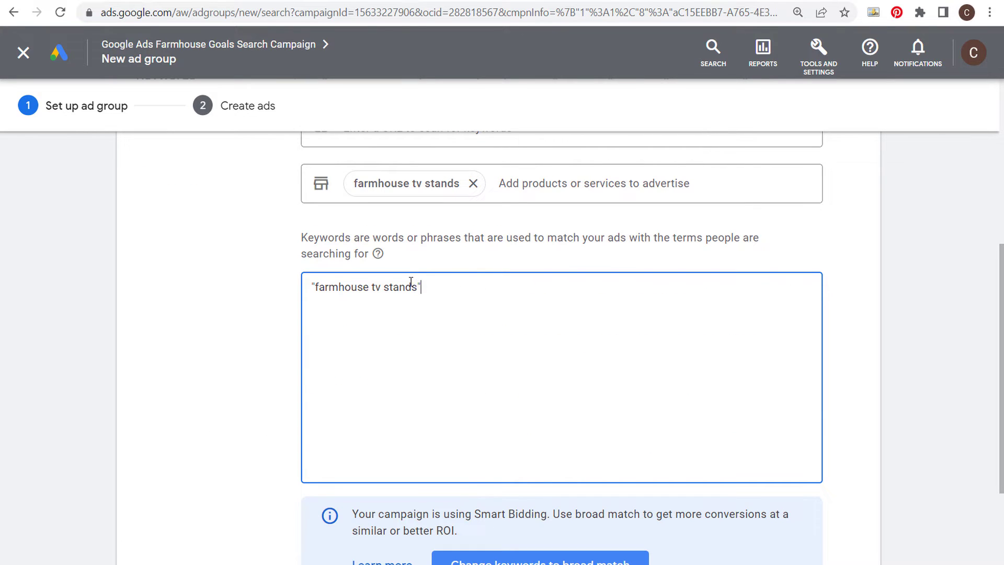
left_click_drag(422, 287, 275, 286)
left_click(259, 296)
scroll(251, 309, "down", 3)
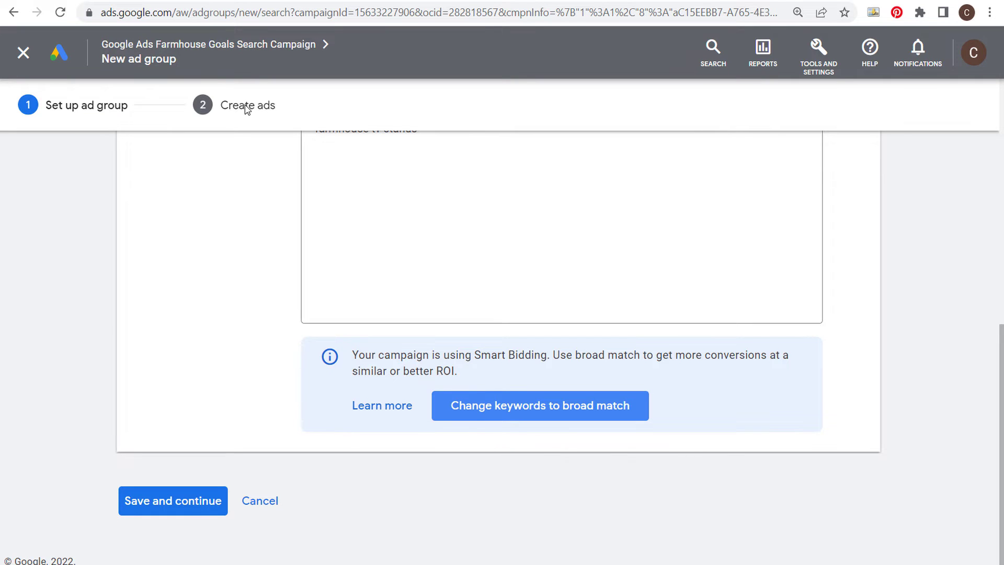
scroll(390, 228, "up", 2)
left_click(429, 230)
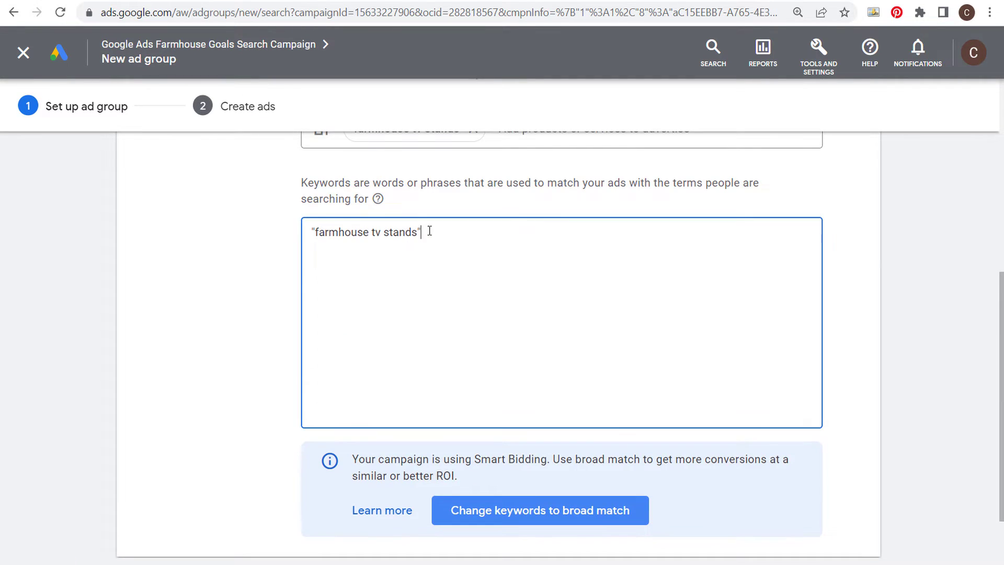
triple_click(303, 242)
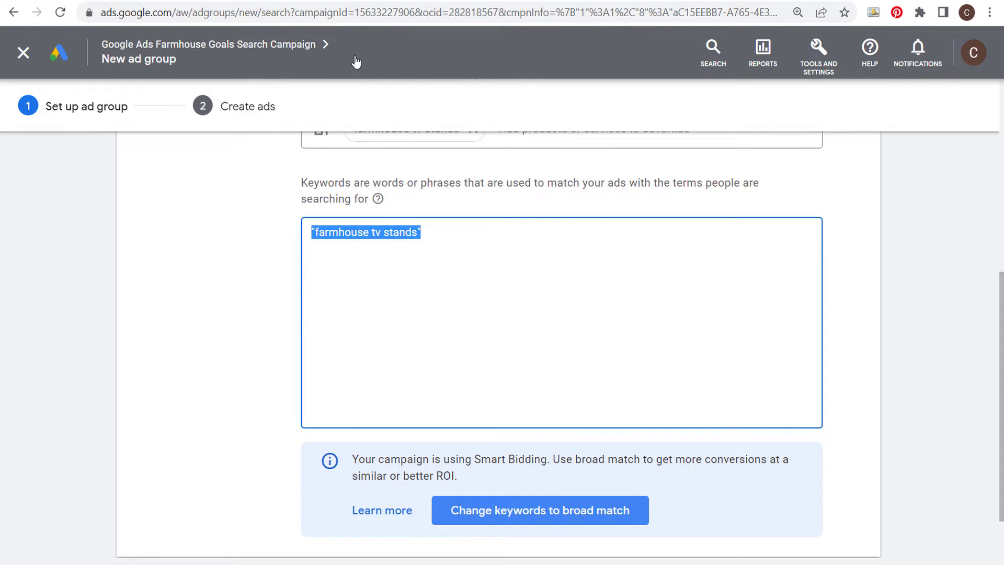
Step: After viewing the store's TV stands page, cancel the ad group and leave without saving
left_click(314, 2)
scroll(225, 251, "down", 2)
left_click(260, 500)
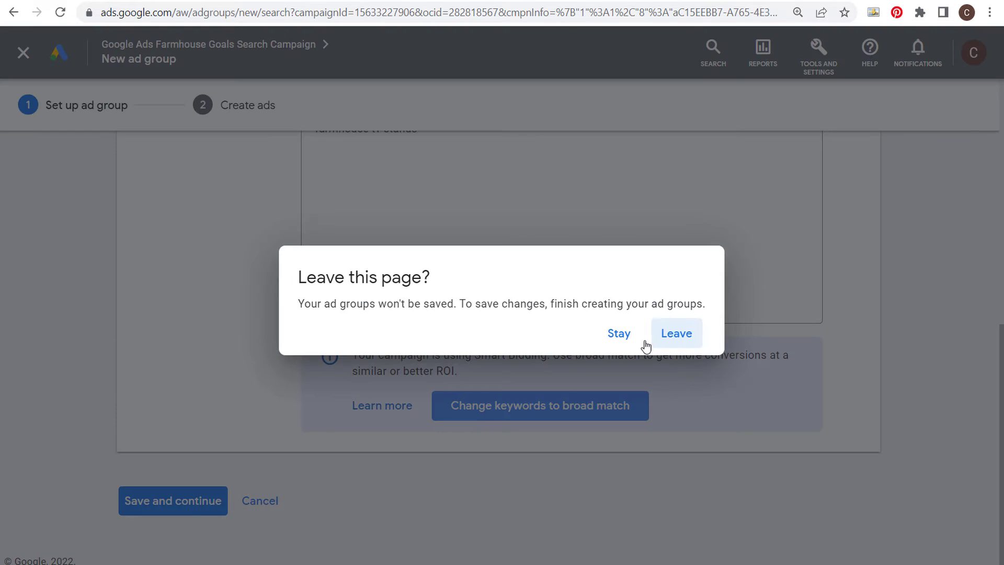
left_click(676, 335)
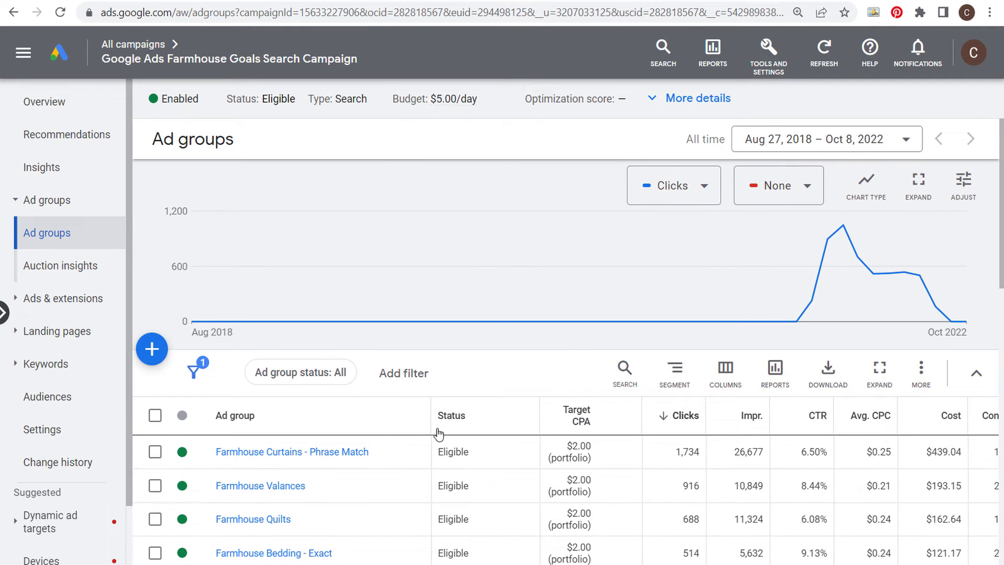
Step: Open the Farmhouse Curtains - Phrase Match ad group from the Ad groups list
scroll(441, 345, "down", 2)
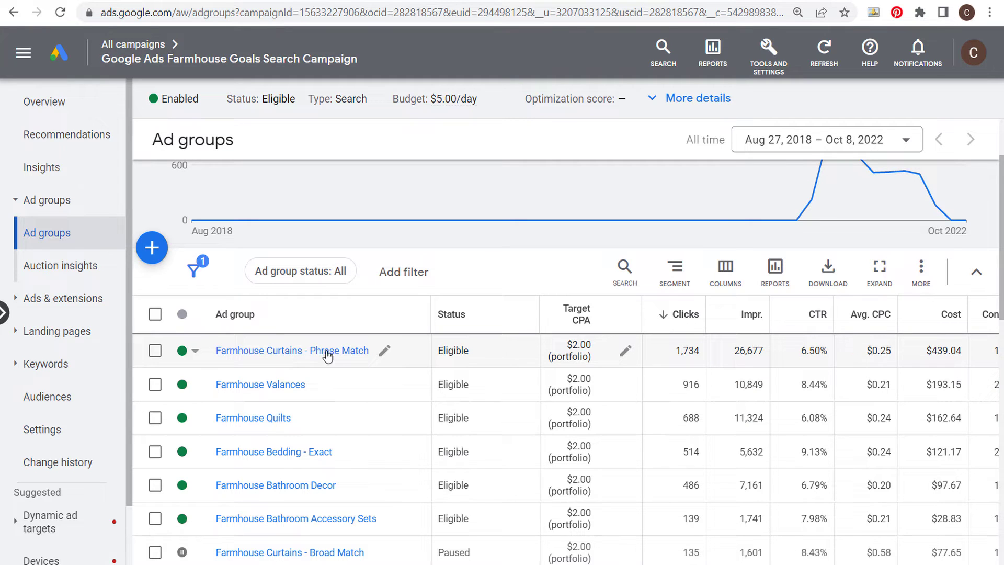
left_click(285, 351)
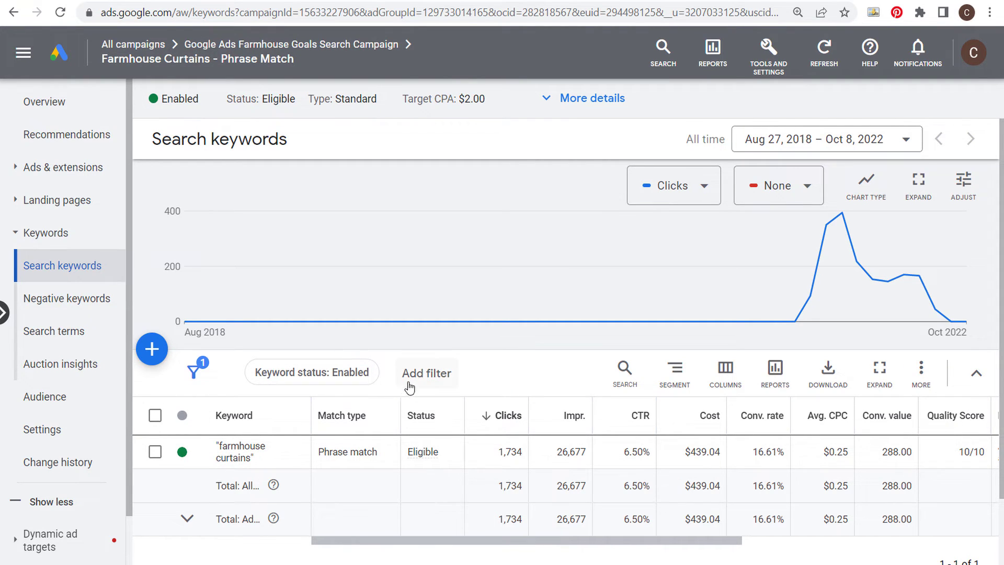
Step: Open the Farmhouse Curtains - Phrase Match search terms report and scroll through it
left_click(61, 335)
scroll(391, 345, "down", 2)
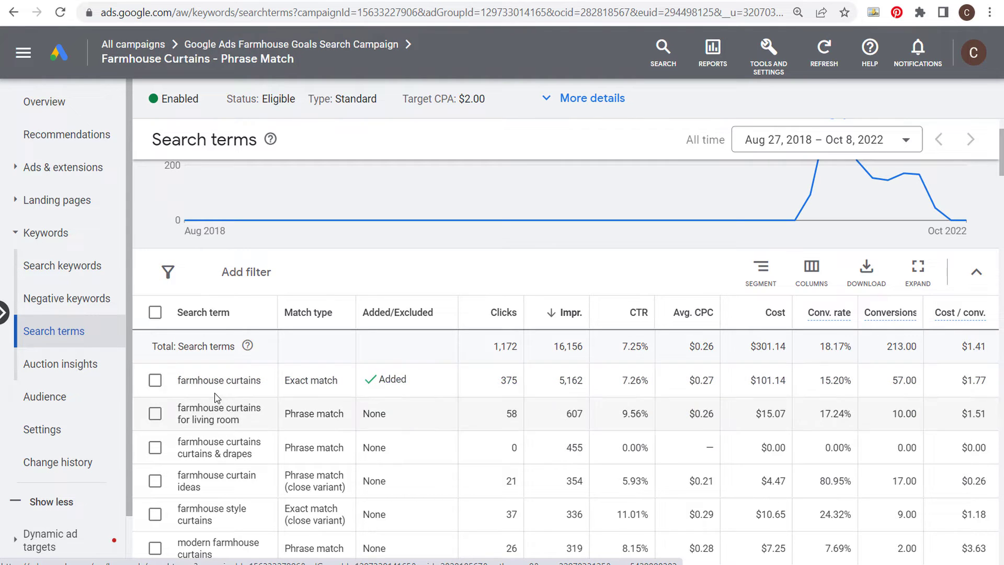
left_click_drag(265, 381, 180, 382)
left_click(448, 418)
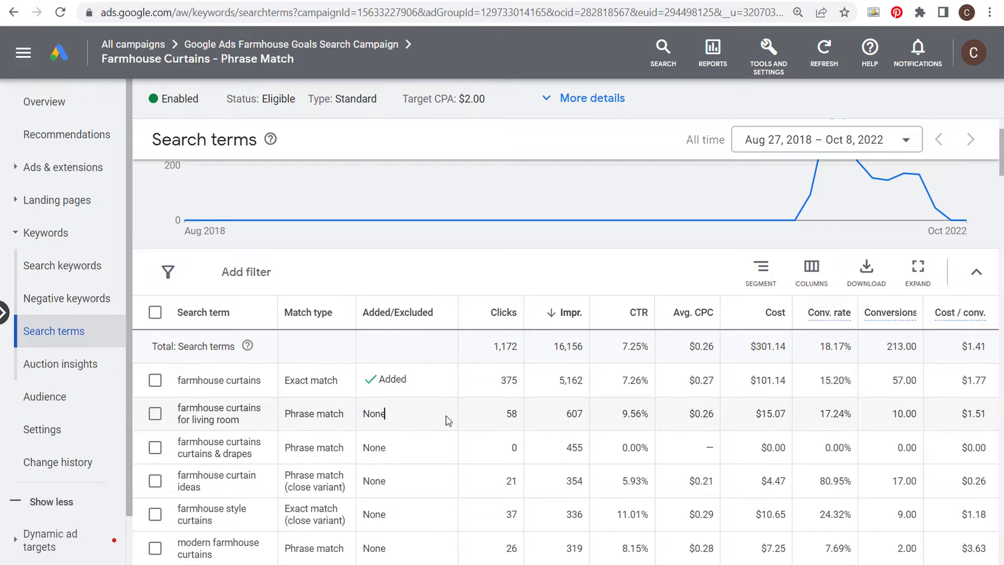
scroll(433, 408, "down", 2)
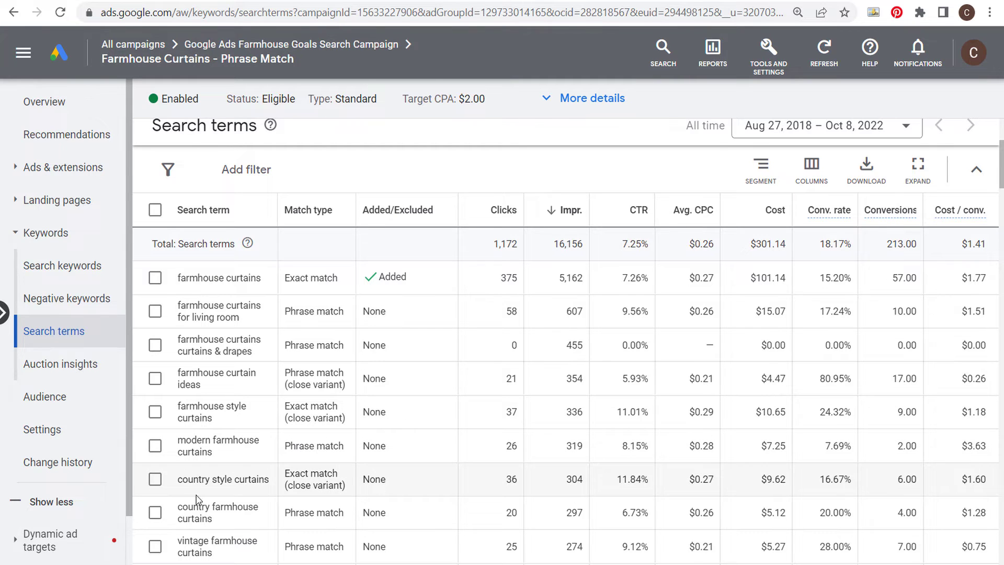
scroll(195, 512, "down", 2)
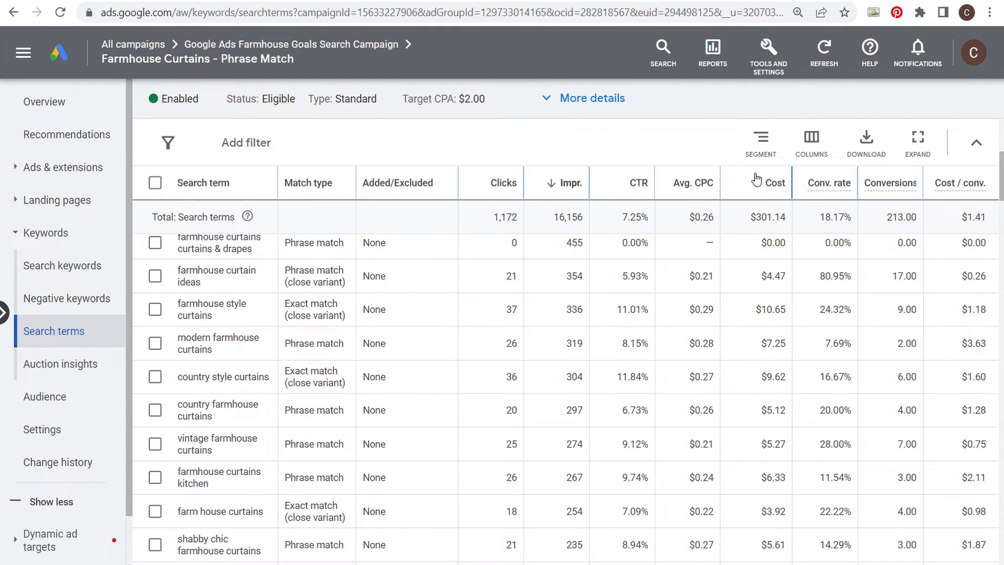
mouse_move(771, 183)
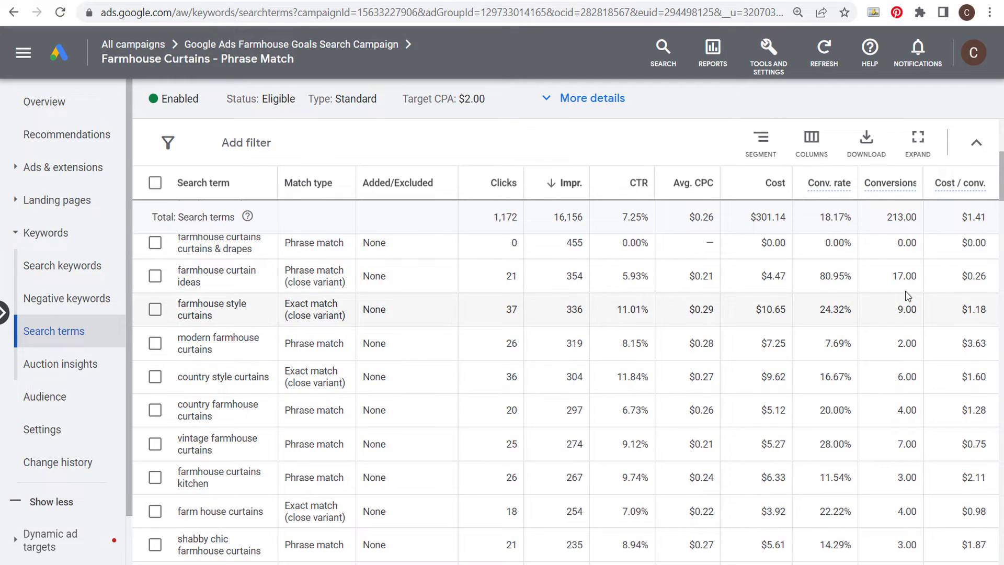
scroll(406, 362, "up", 2)
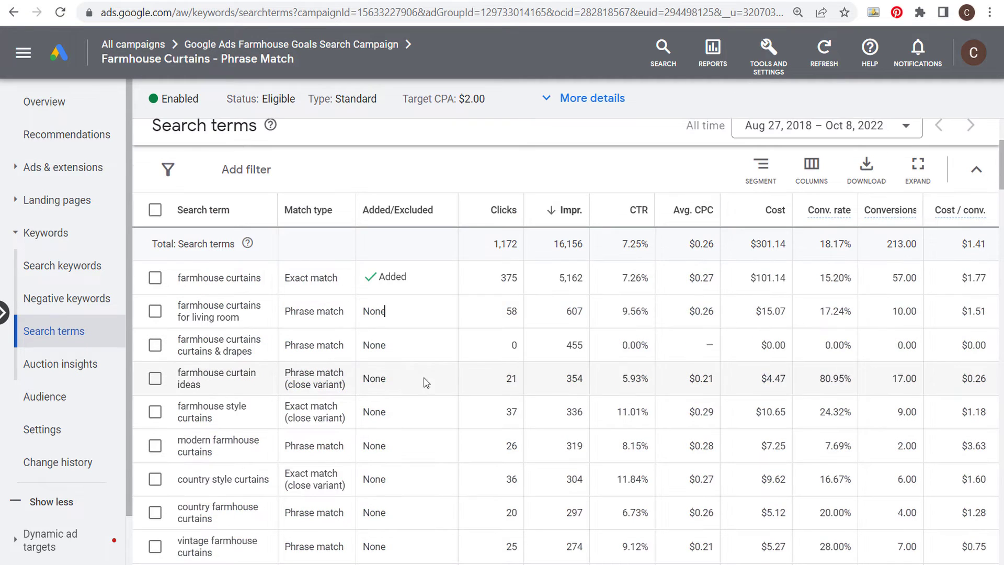
Step: Select the walmart farmhouse curtains search term, bringing up the negative-keyword form
left_click(155, 312)
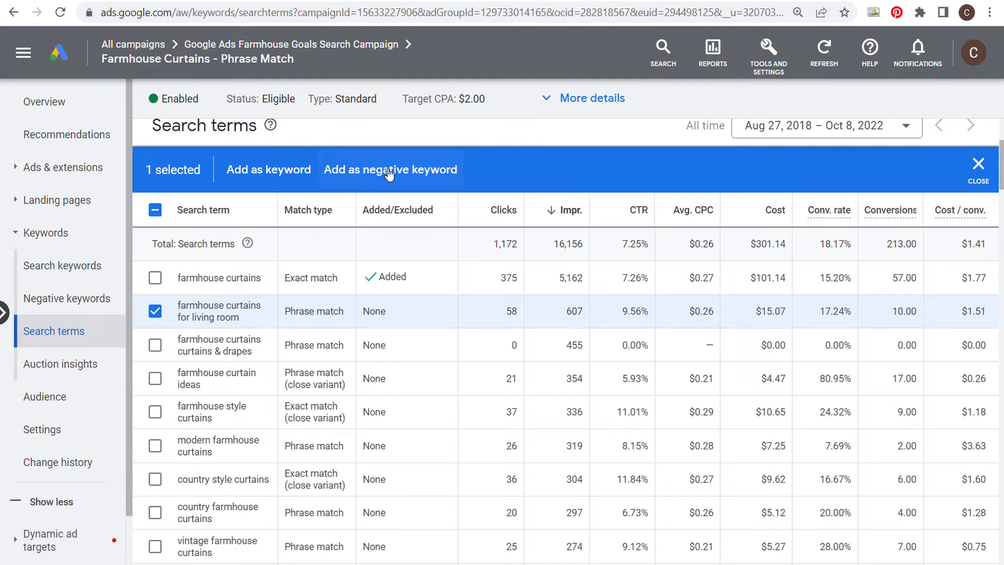
left_click(154, 314)
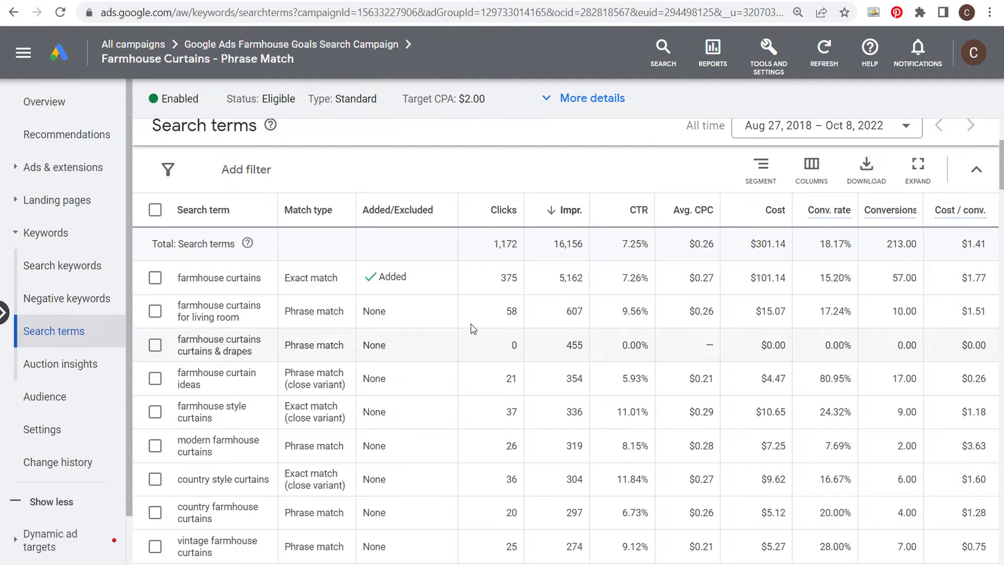
scroll(474, 328, "down", 10)
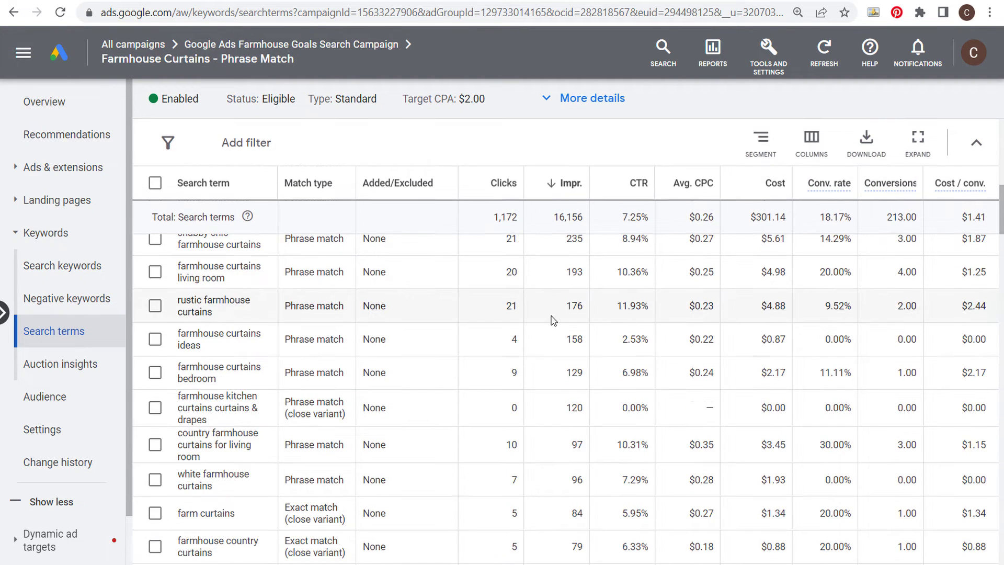
scroll(557, 321, "down", 2)
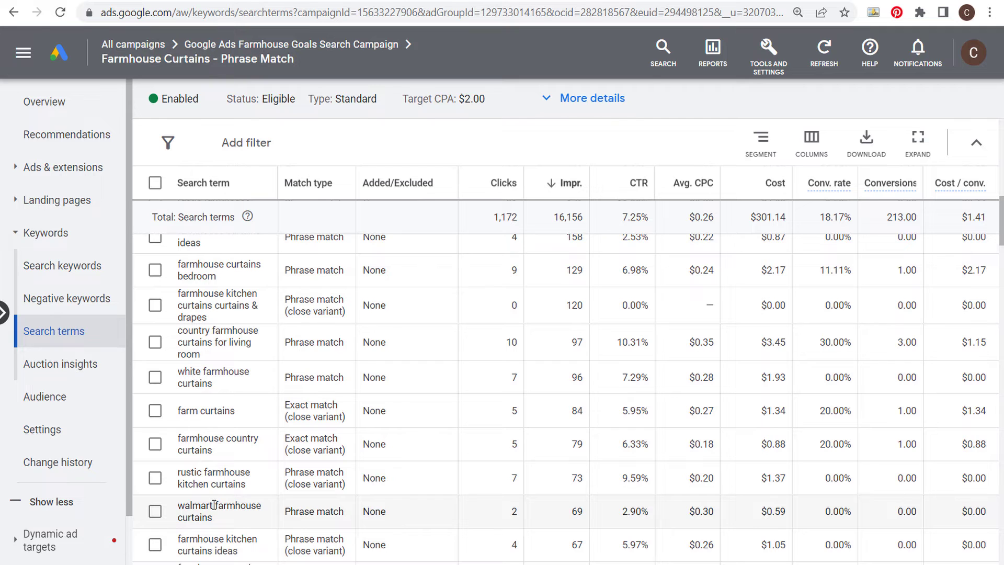
left_click(155, 511)
left_click(369, 152)
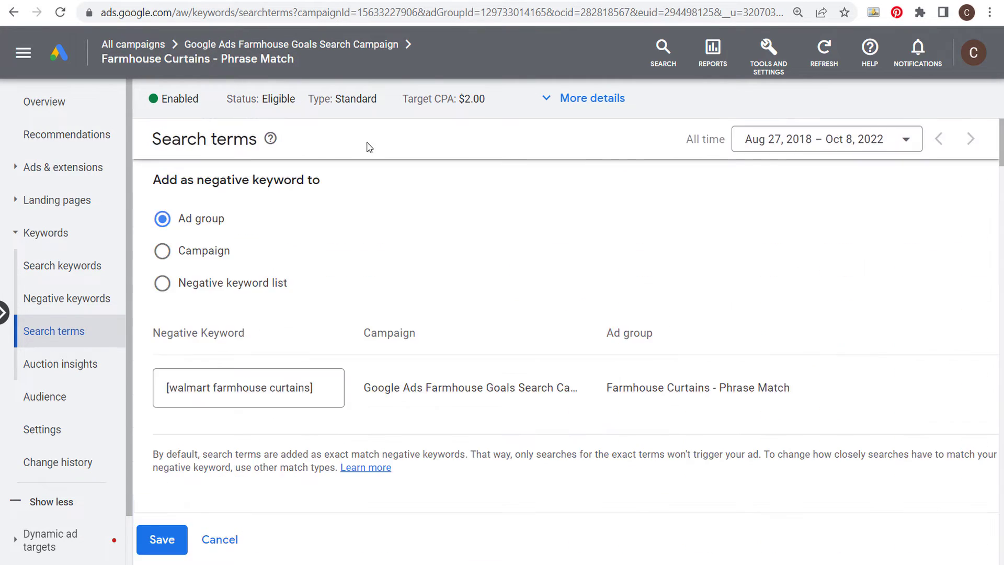
left_click(203, 253)
left_click_drag(322, 387, 163, 403)
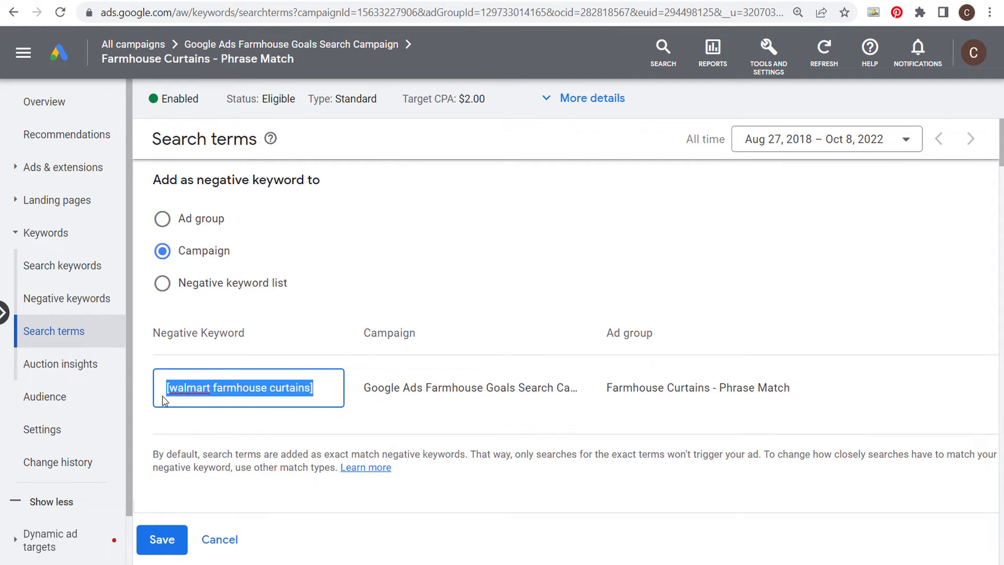
type("\"walmart")
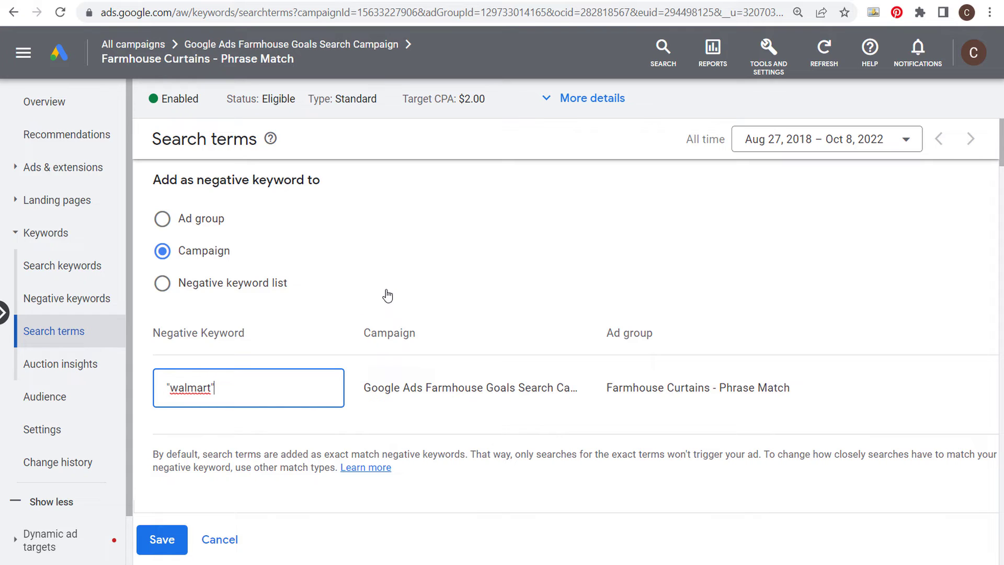
left_click(226, 545)
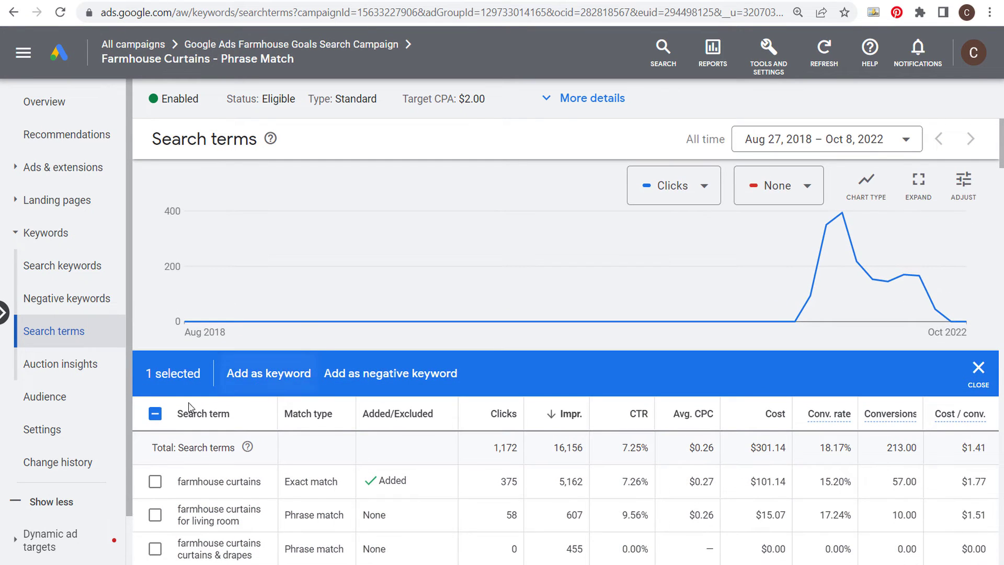
Step: Clear the row selection and open the Farmhouse Bedding - Exact ad group's search terms
left_click(155, 414)
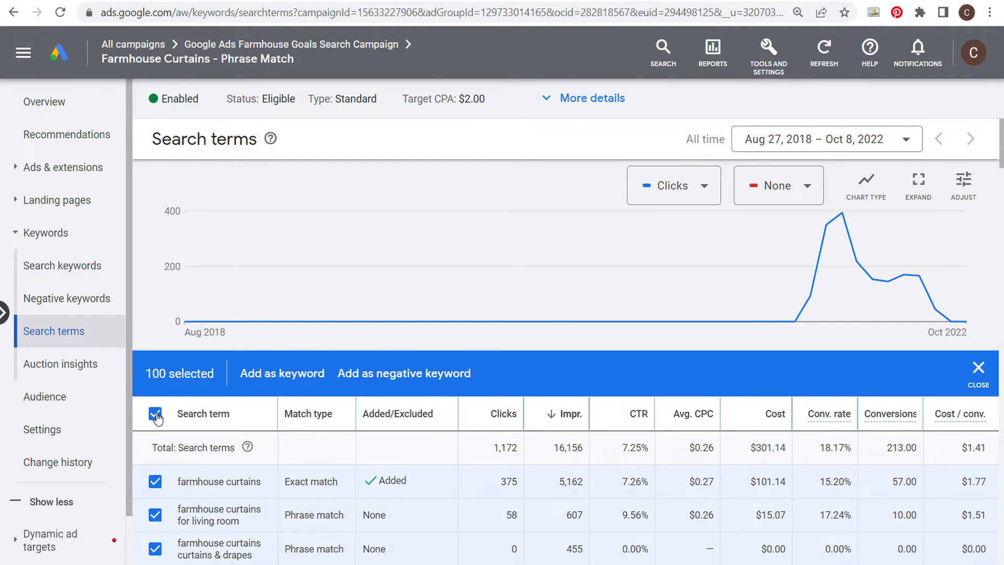
left_click(155, 414)
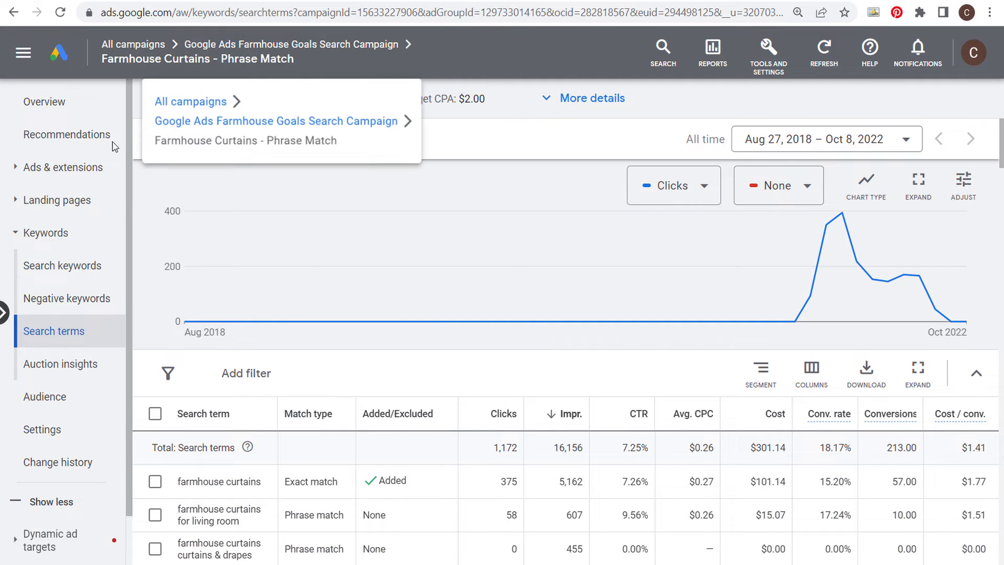
left_click(249, 45)
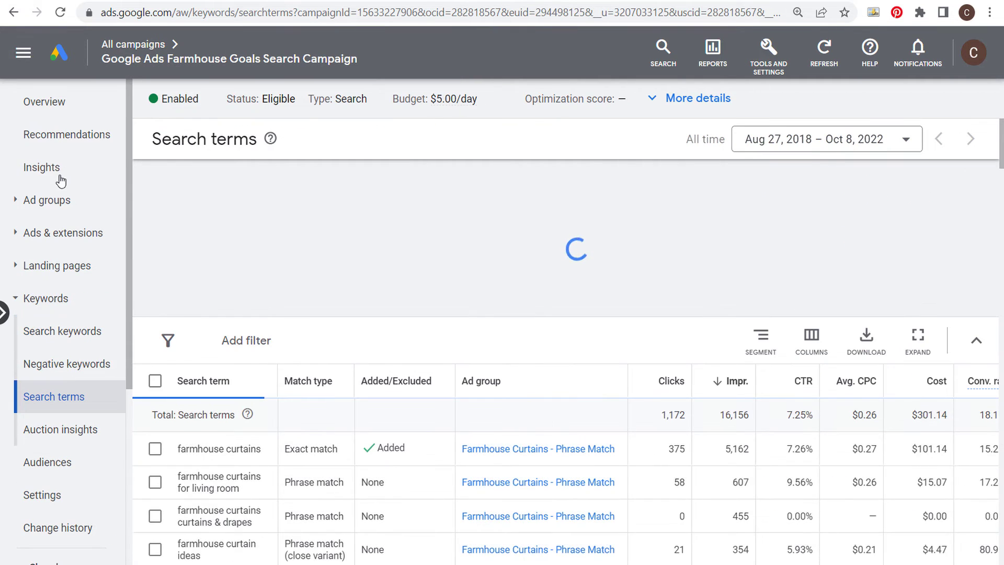
left_click(52, 198)
scroll(368, 333, "down", 4)
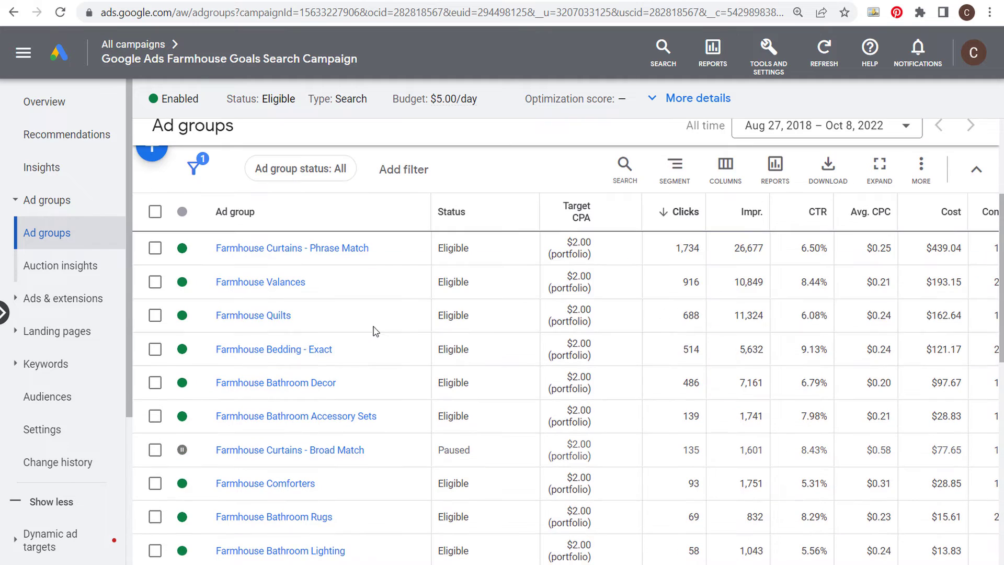
left_click(265, 349)
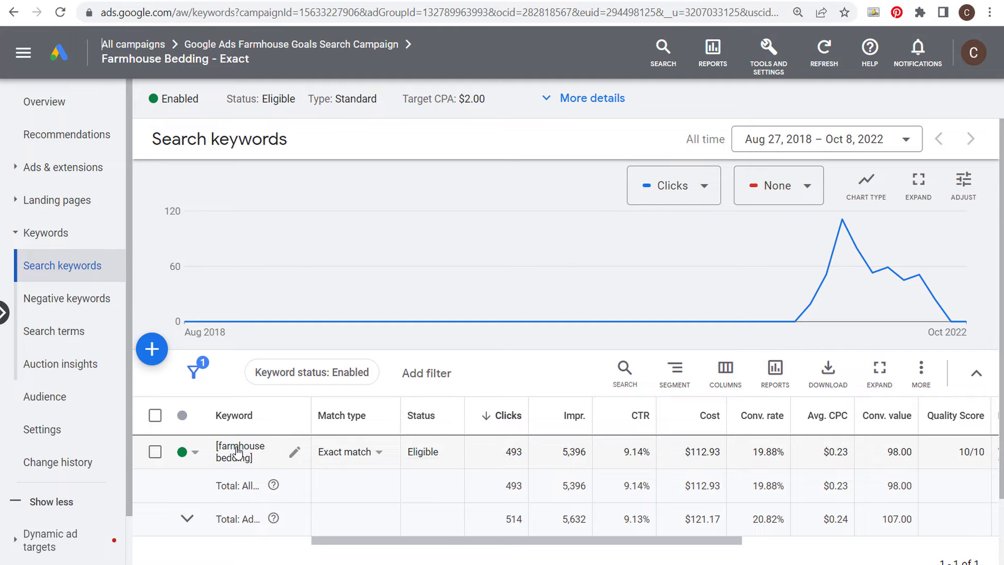
left_click(50, 339)
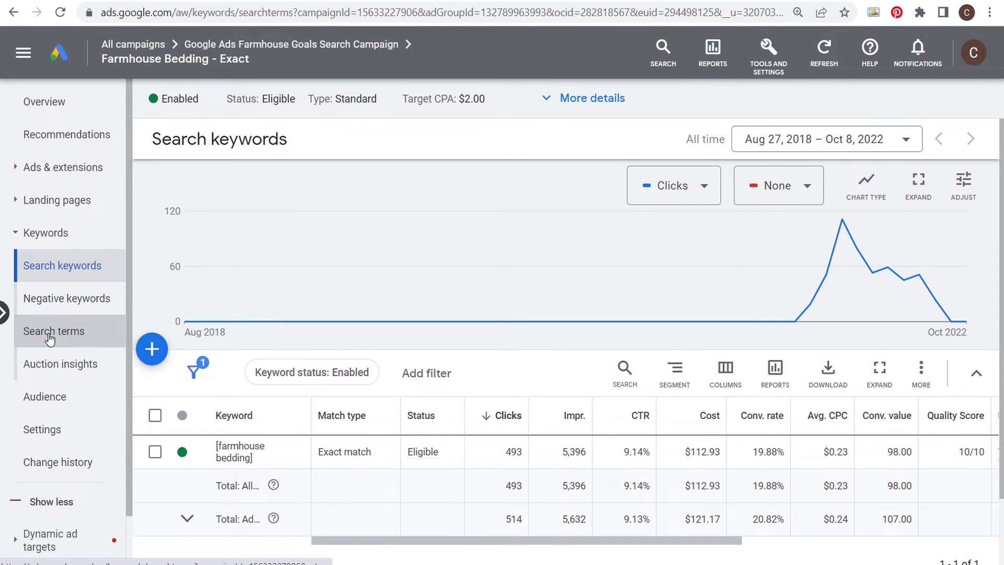
Step: Review Exact and close-variant terms like rustic farmhouse bedding and country bedding sets
scroll(355, 341, "down", 4)
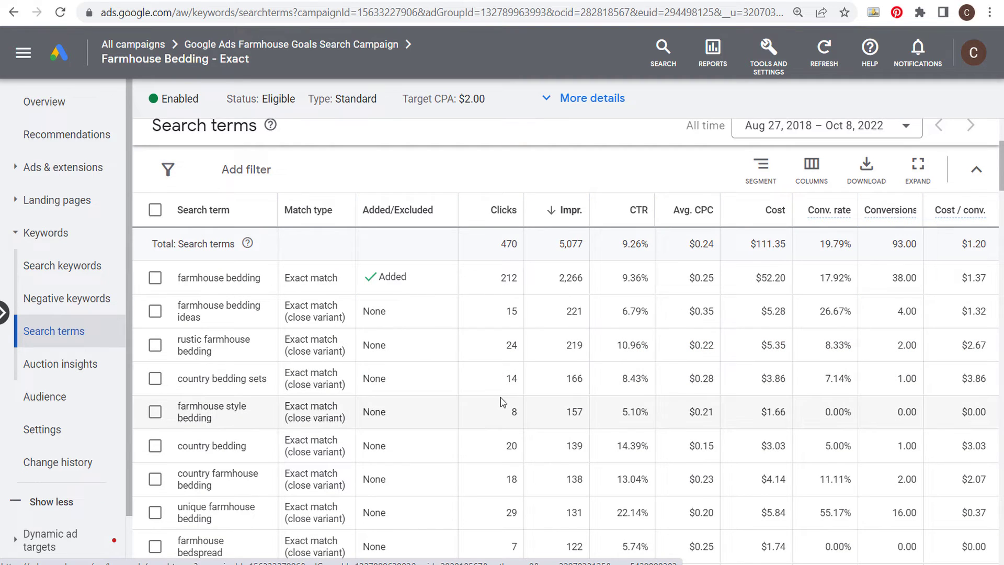
left_click_drag(289, 279, 345, 279)
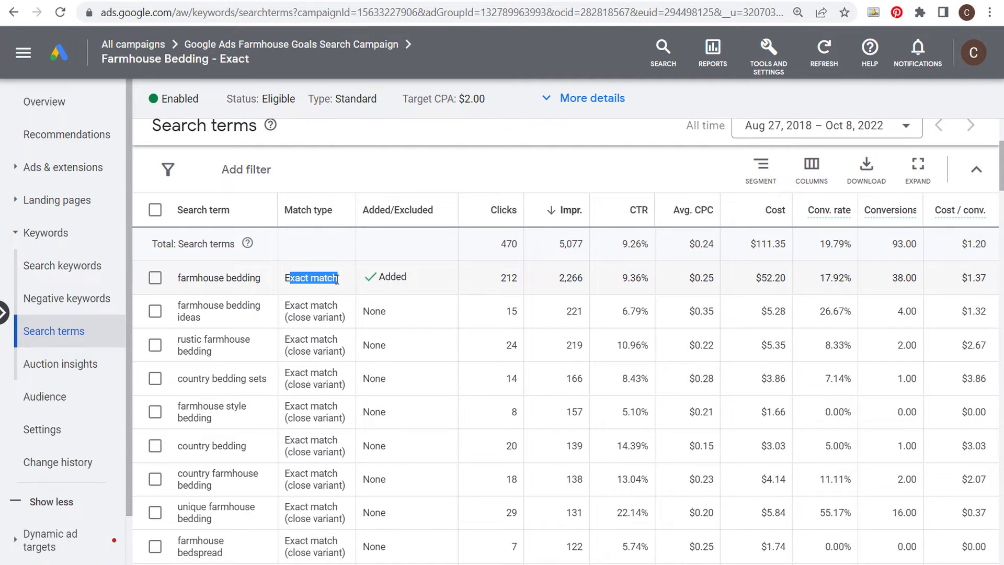
left_click_drag(347, 320, 286, 324)
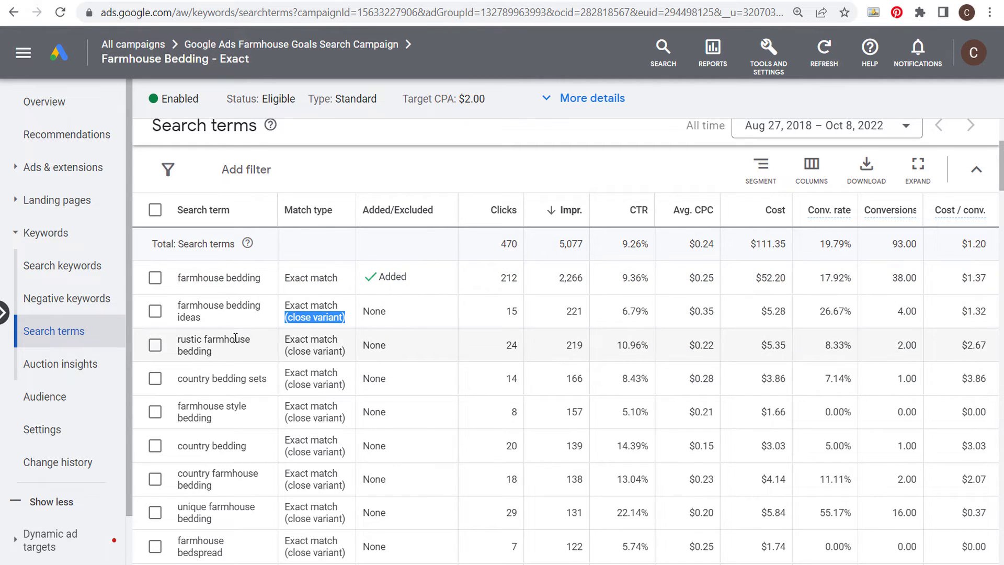
left_click_drag(179, 340, 252, 341)
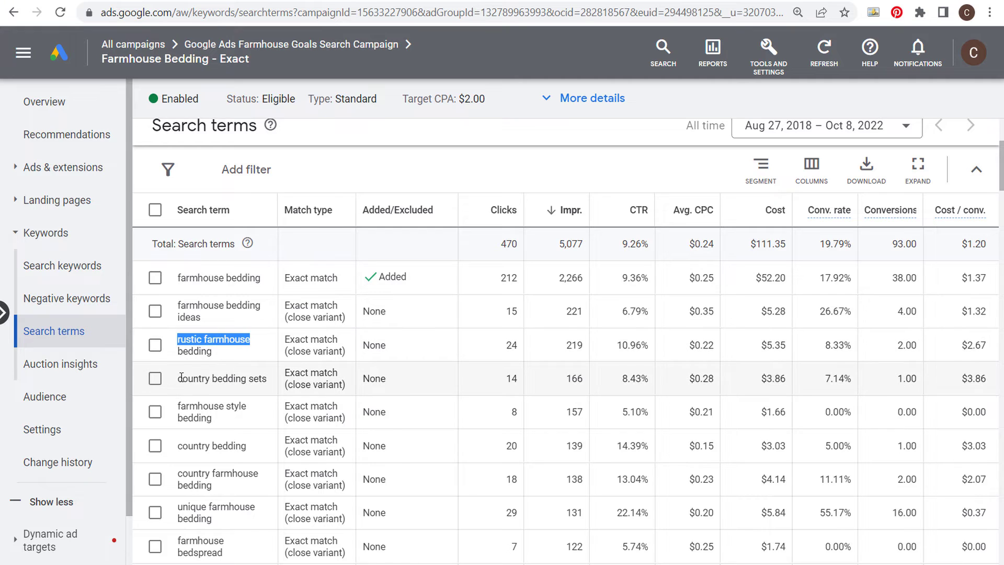
left_click_drag(178, 378, 263, 378)
left_click(311, 386)
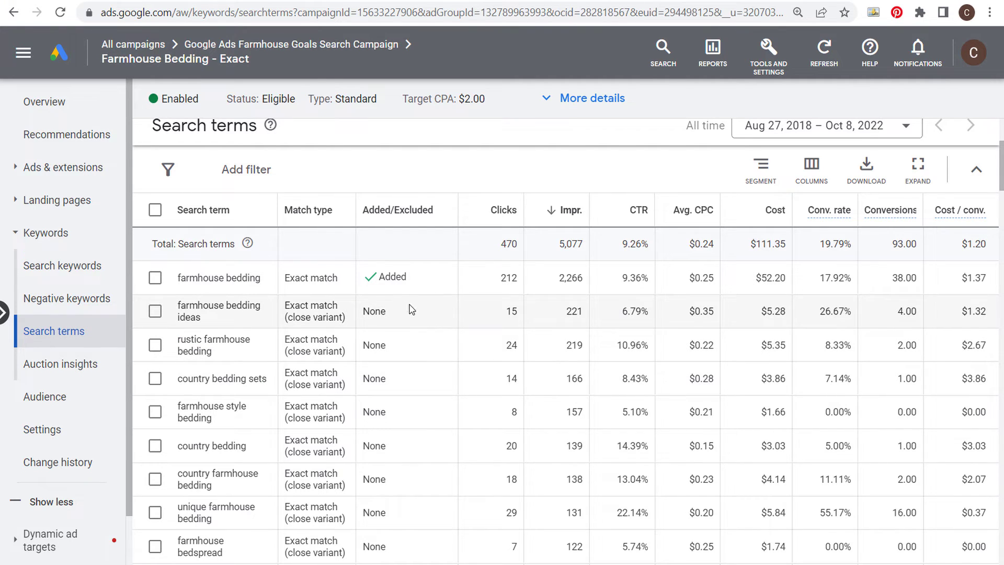
left_click_drag(262, 279, 180, 278)
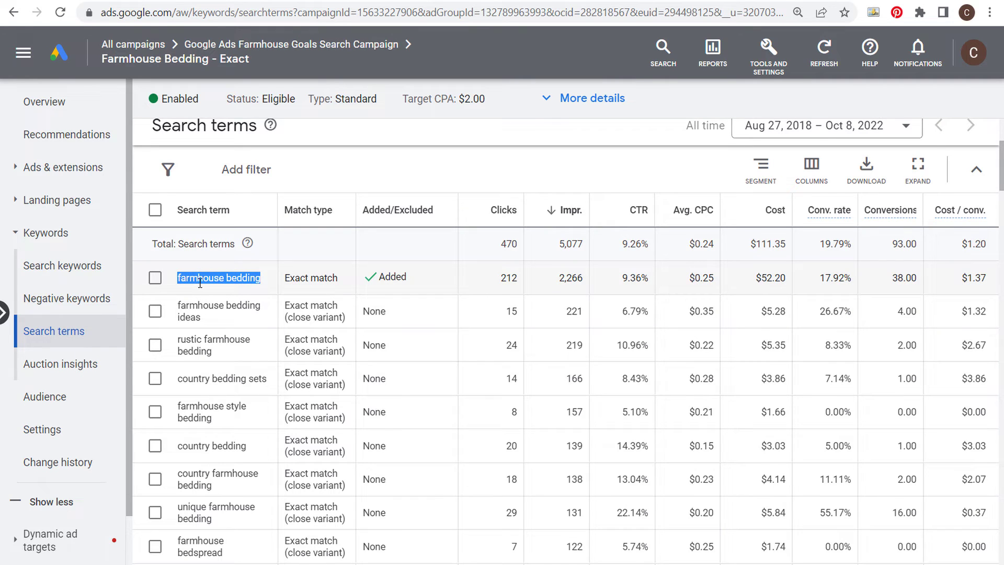
left_click(295, 278)
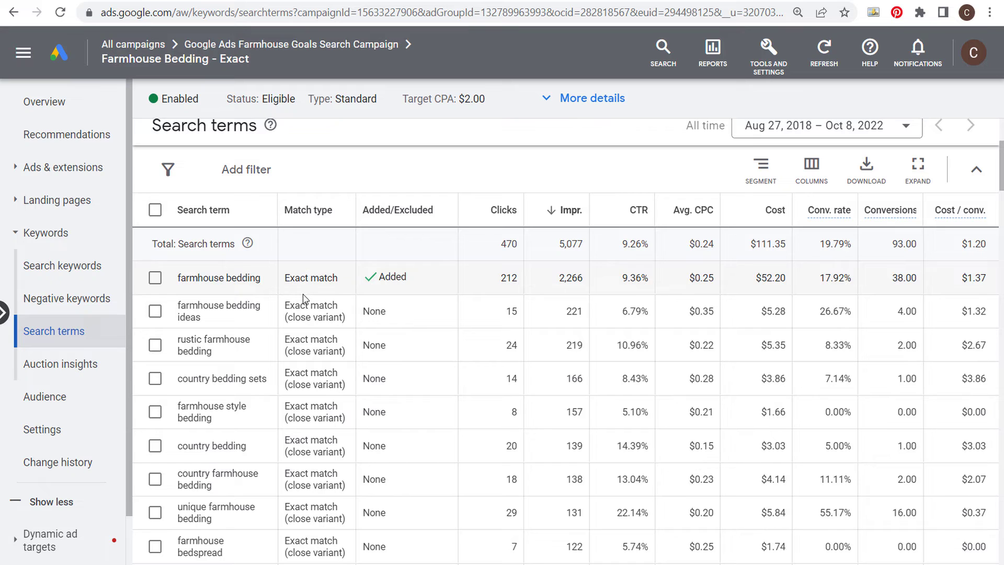
Step: Go up to the Farmhouse Goals Search Campaign's campaign-wide Search terms report
scroll(305, 300, "down", 4)
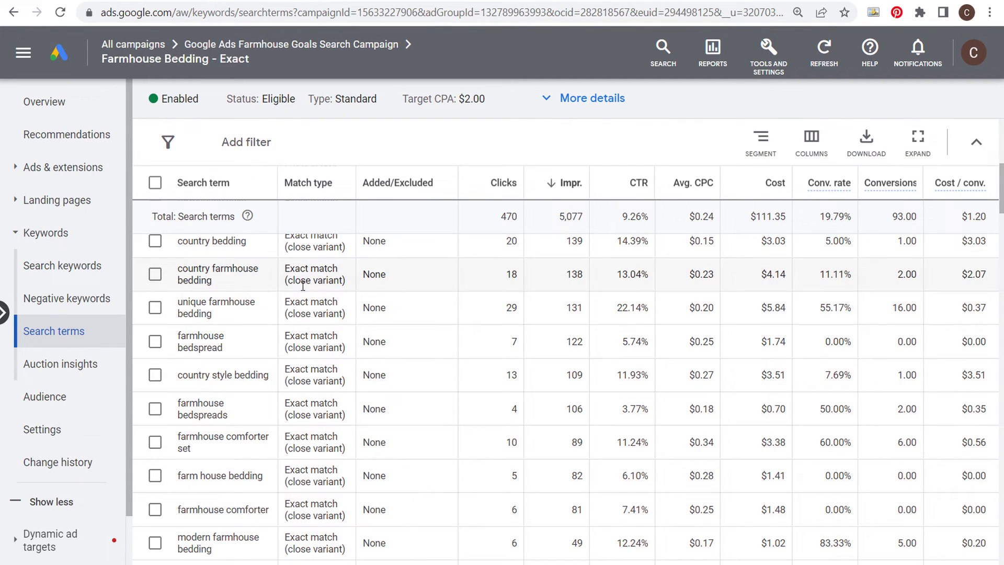
scroll(313, 406, "up", 2)
scroll(309, 381, "up", 3)
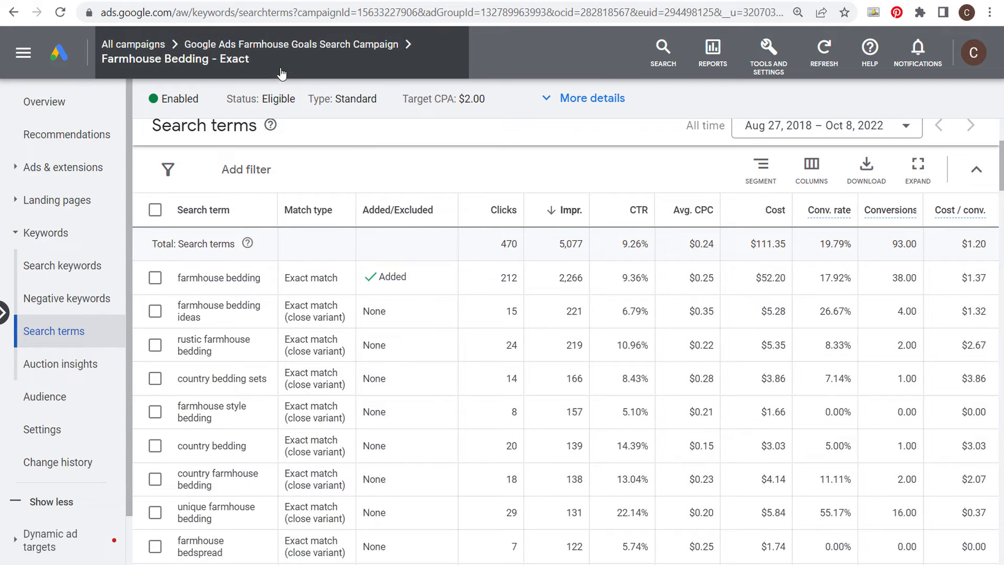
left_click(276, 44)
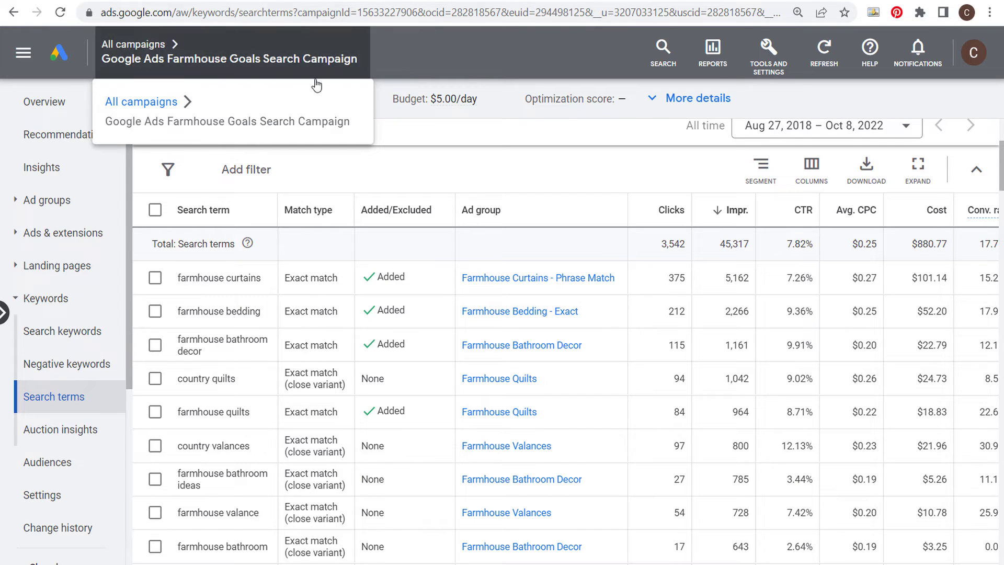
Step: Open the paused Farmhouse Curtains - Broad Match ad group from the campaign's Ad groups list
left_click(74, 200)
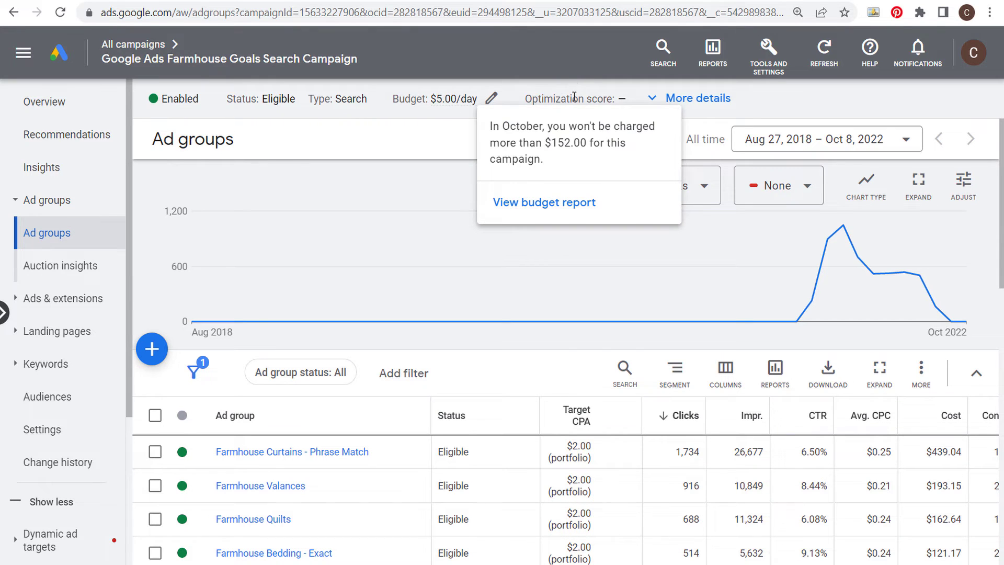
scroll(494, 314, "down", 2)
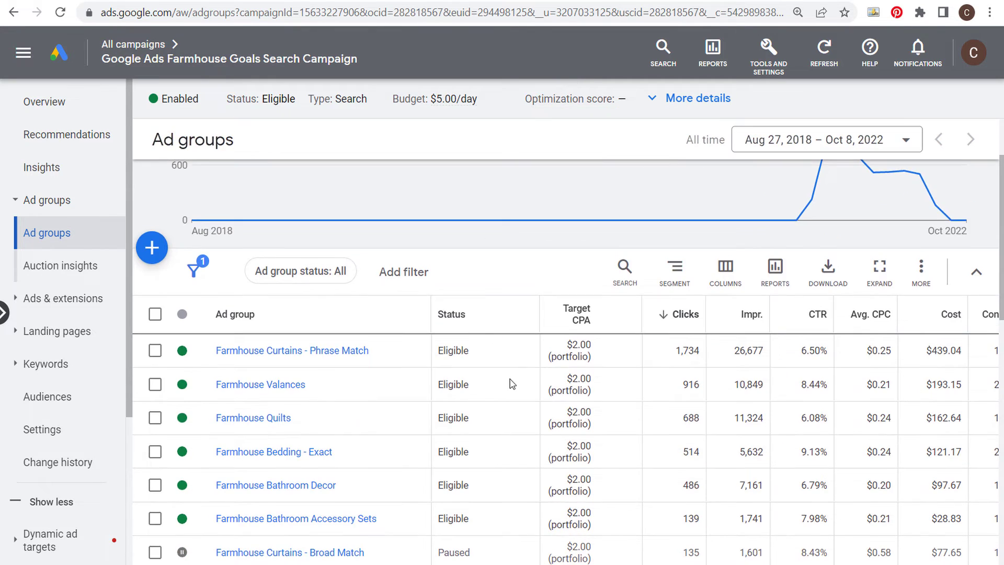
scroll(511, 384, "down", 2)
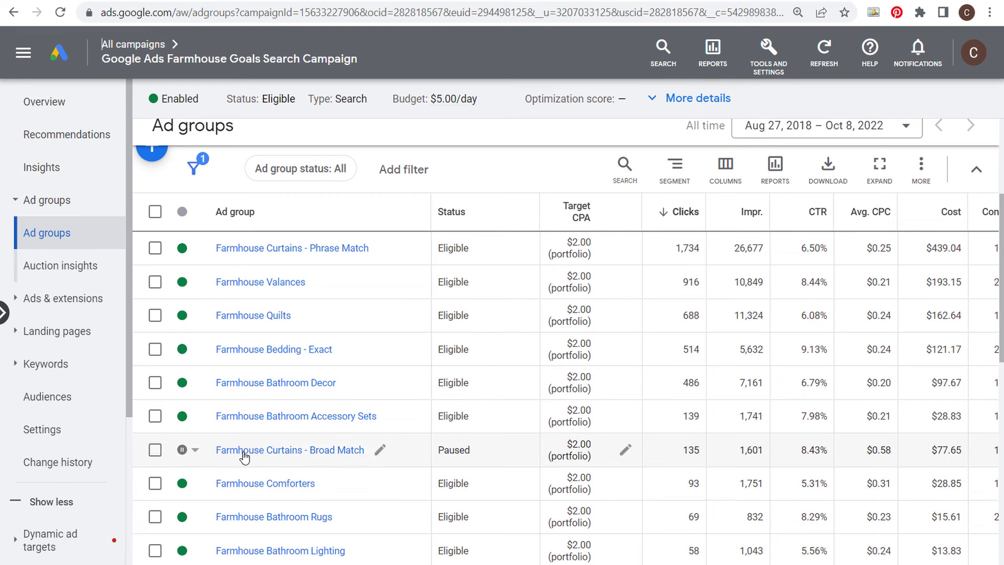
left_click(326, 453)
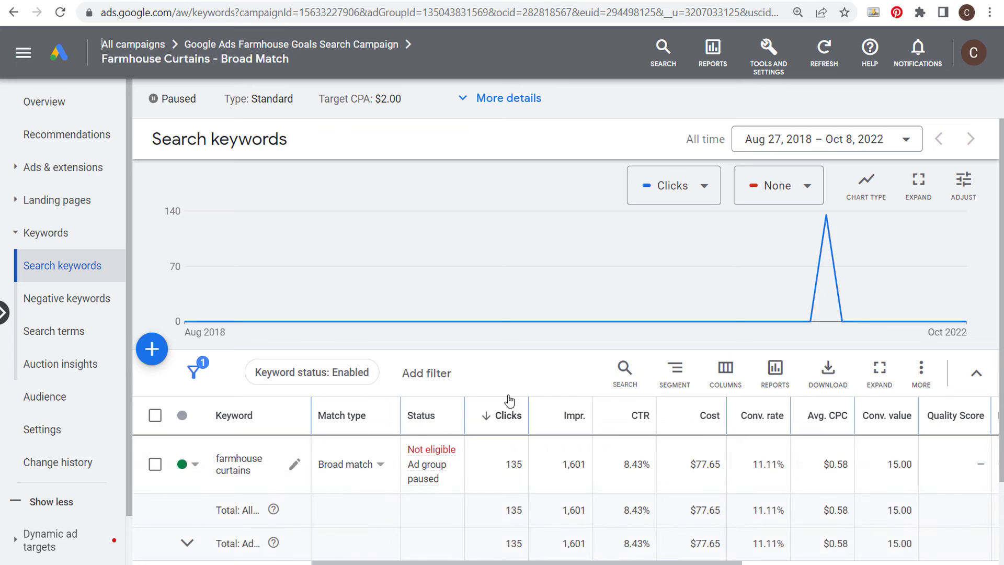
left_click(72, 334)
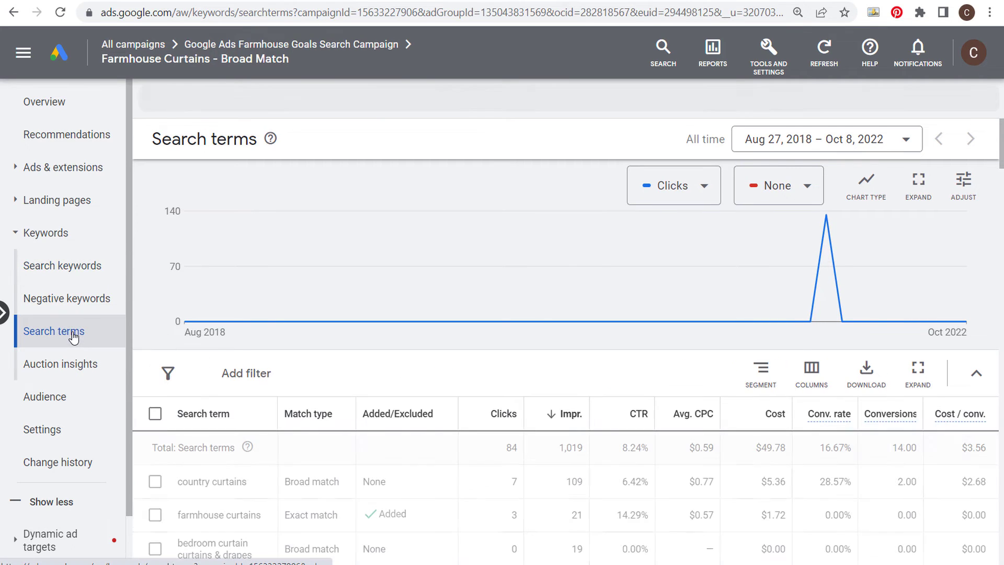
scroll(507, 340, "down", 2)
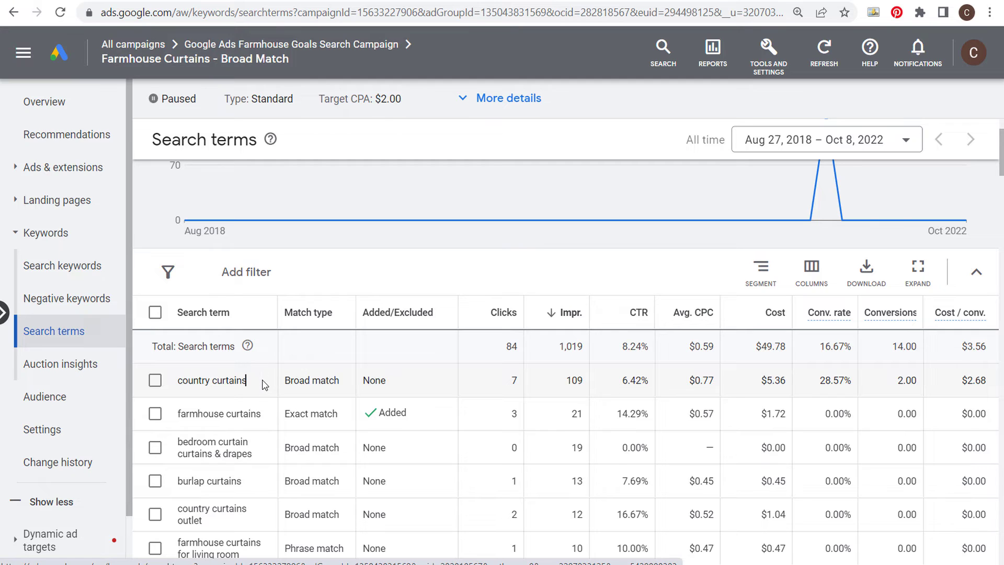
left_click_drag(249, 382, 176, 387)
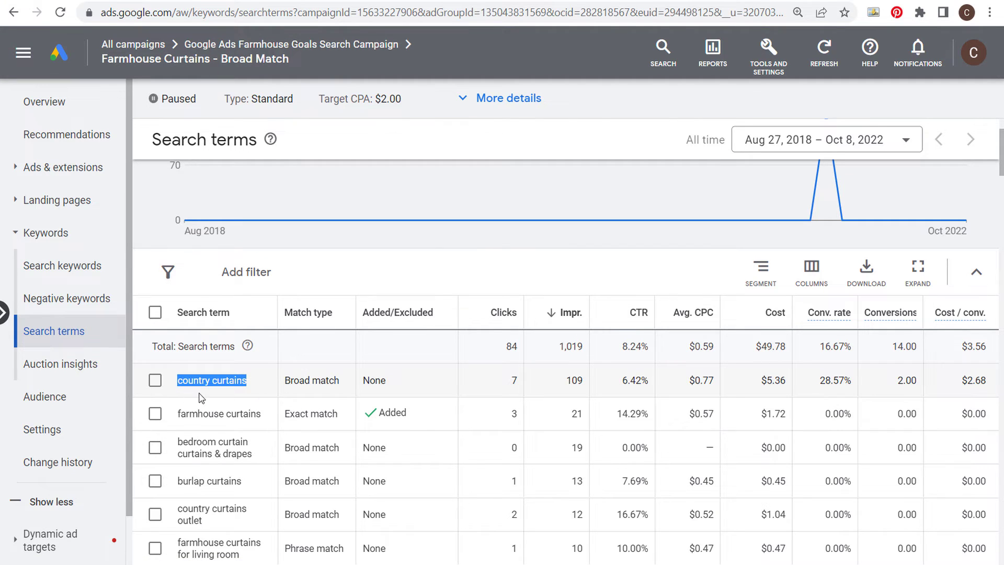
left_click(349, 401)
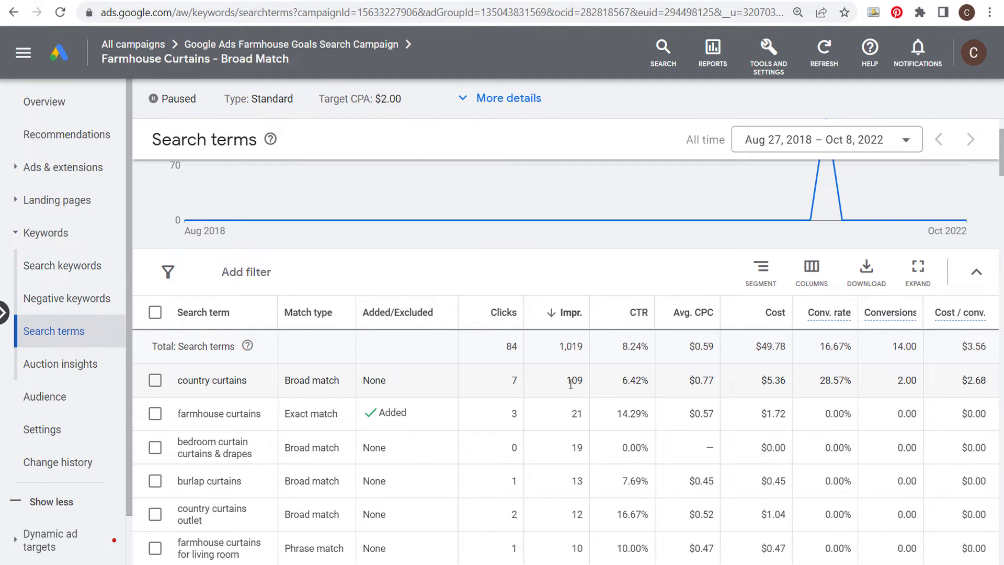
scroll(532, 403, "down", 2)
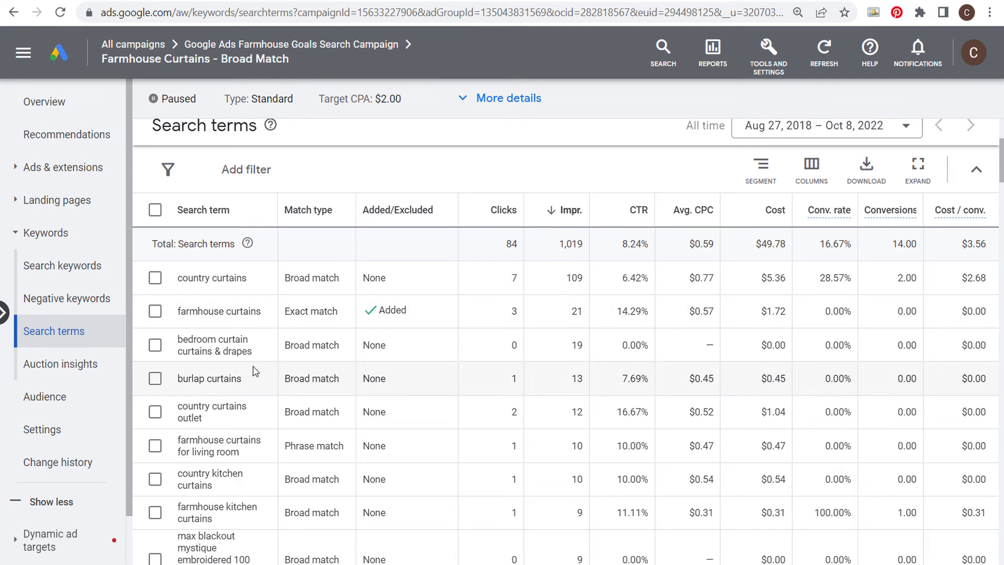
double_click(195, 377)
left_click(240, 390)
scroll(459, 348, "down", 4)
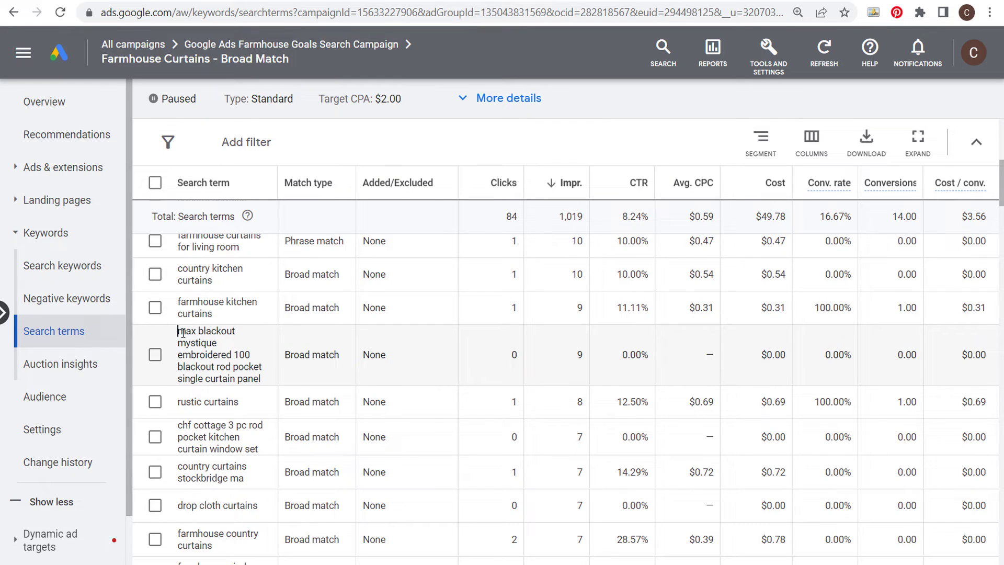
left_click_drag(194, 335, 269, 386)
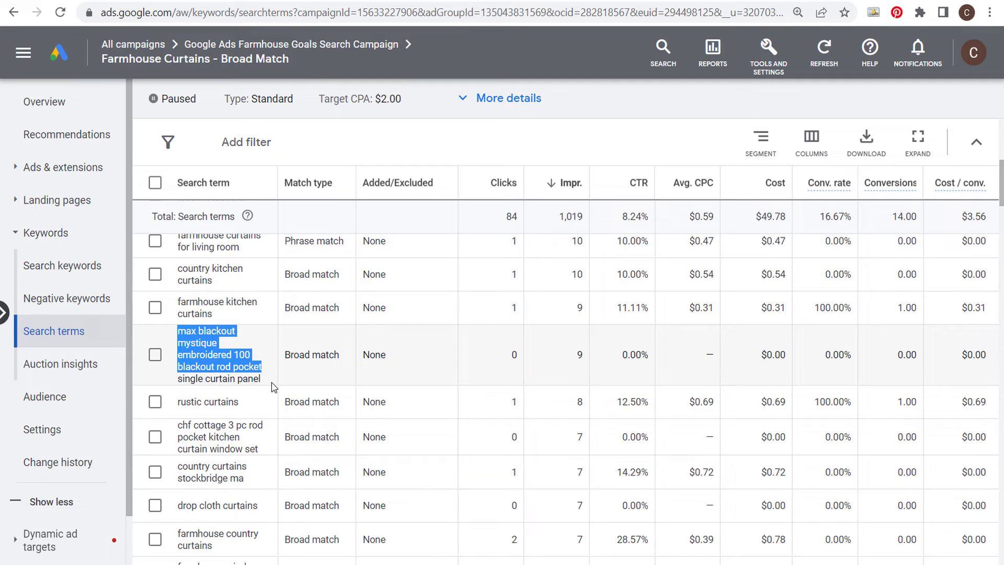
left_click(273, 386)
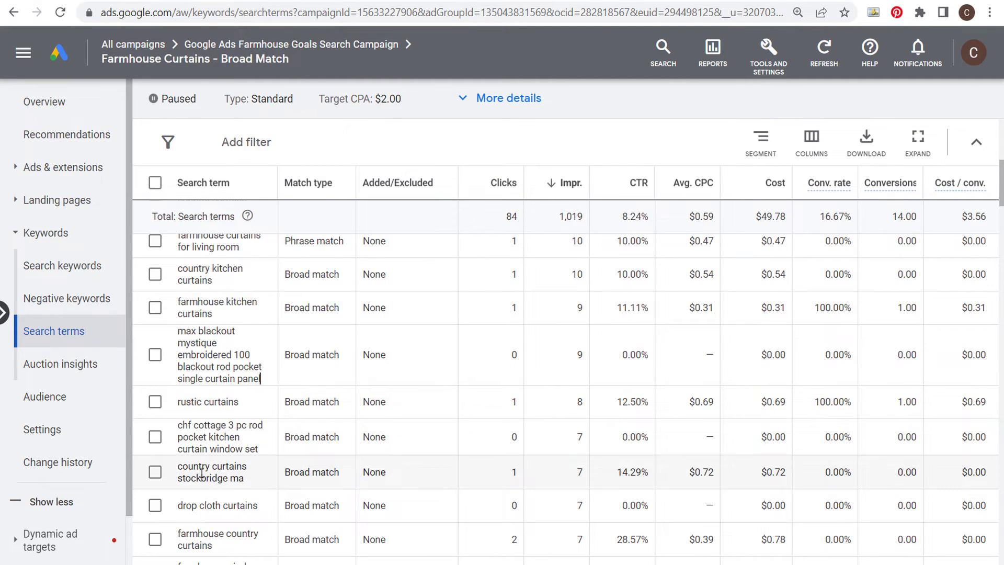
left_click_drag(180, 468, 249, 482)
left_click(255, 482)
scroll(490, 476, "down", 2)
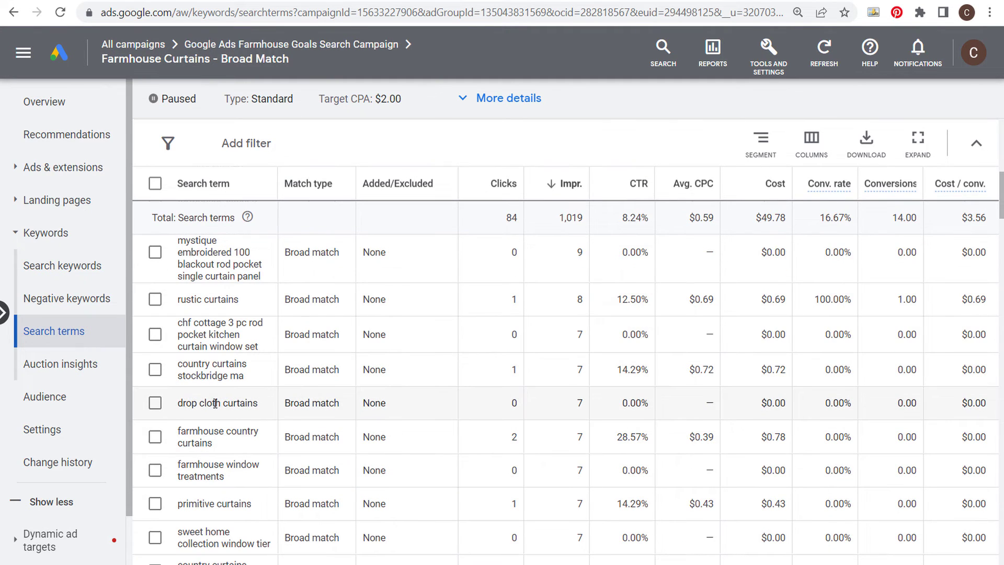
scroll(453, 428, "down", 2)
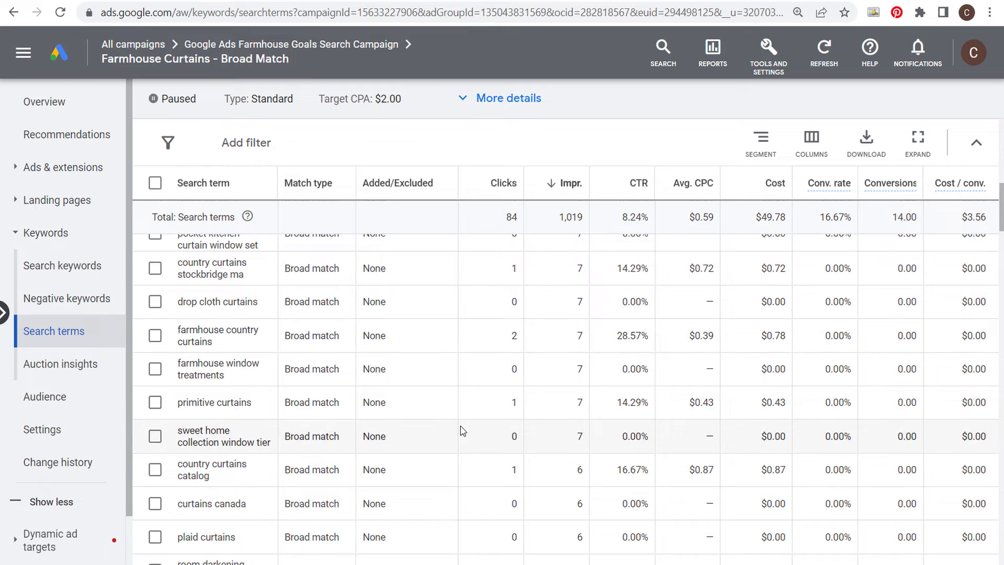
scroll(462, 431, "down", 2)
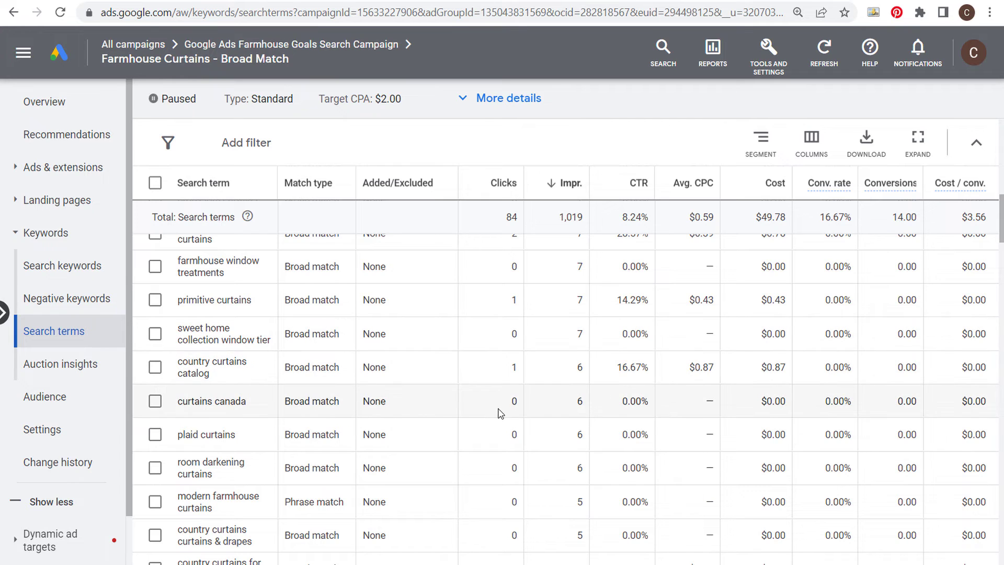
scroll(479, 415, "down", 2)
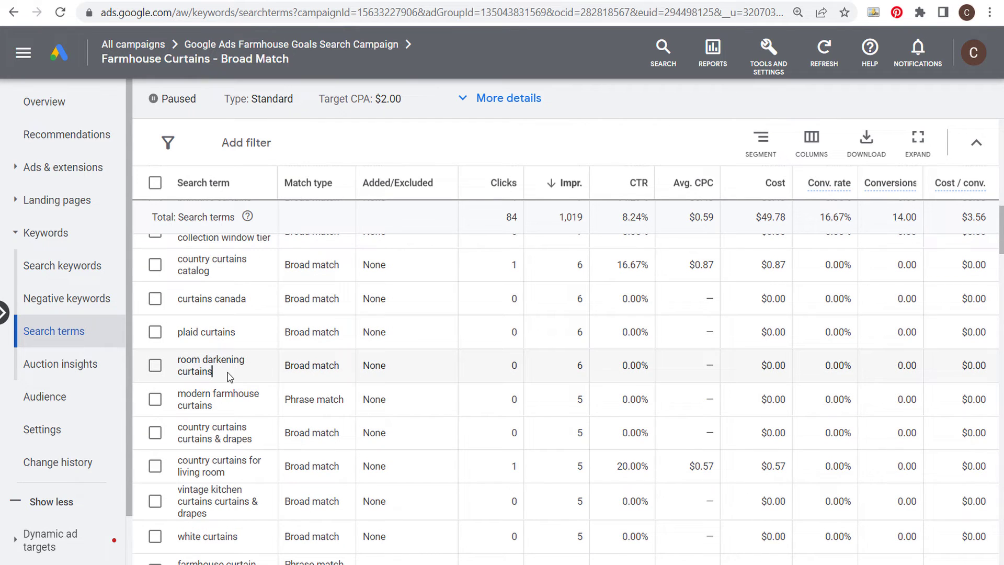
left_click_drag(212, 372, 178, 361)
left_click(208, 362)
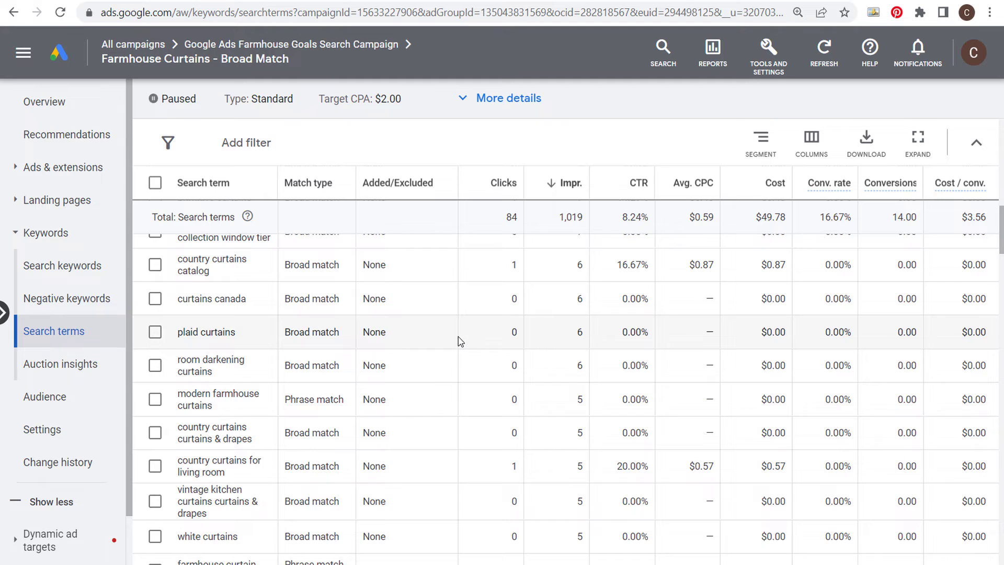
left_click_drag(232, 375, 184, 362)
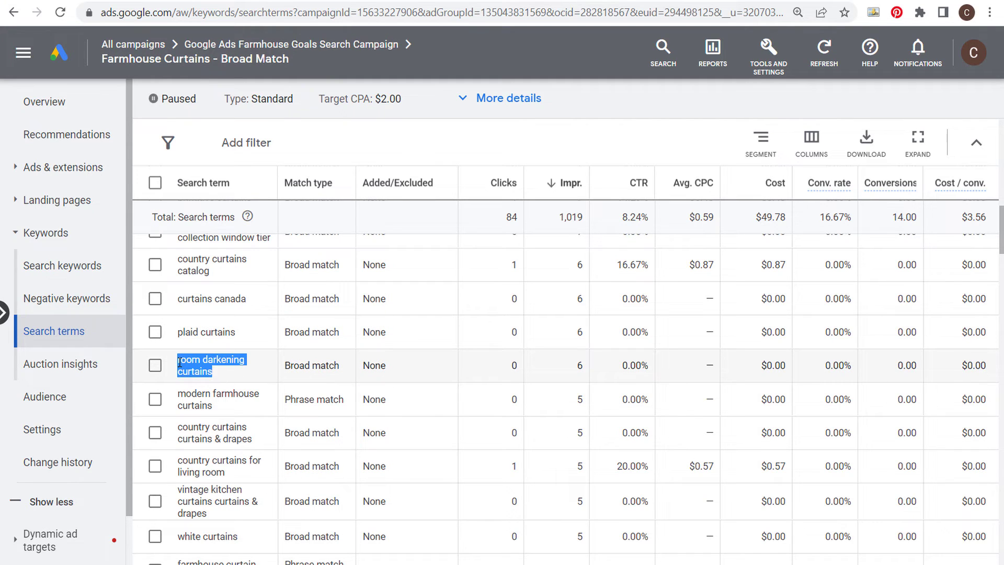
left_click(233, 375)
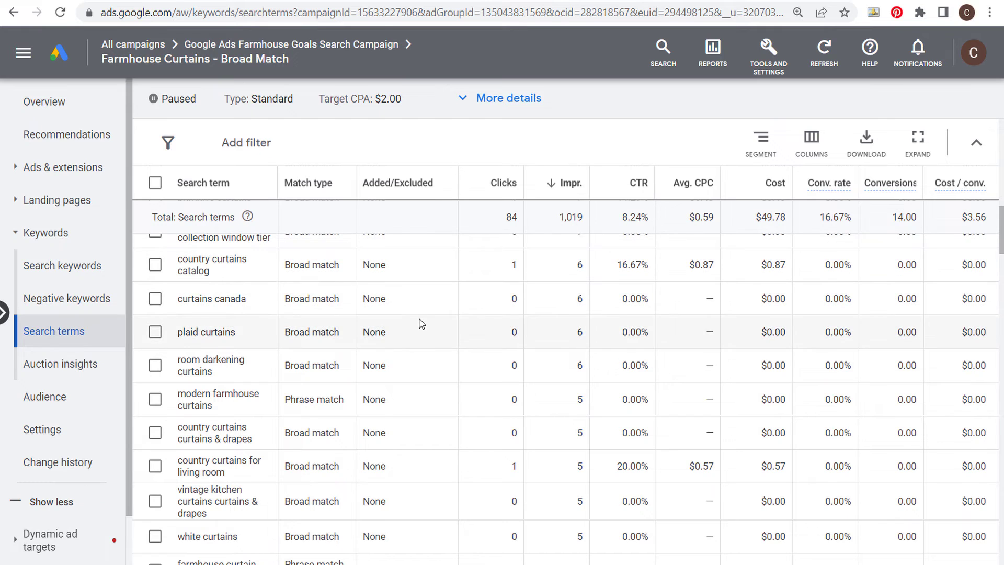
scroll(422, 323, "down", 4)
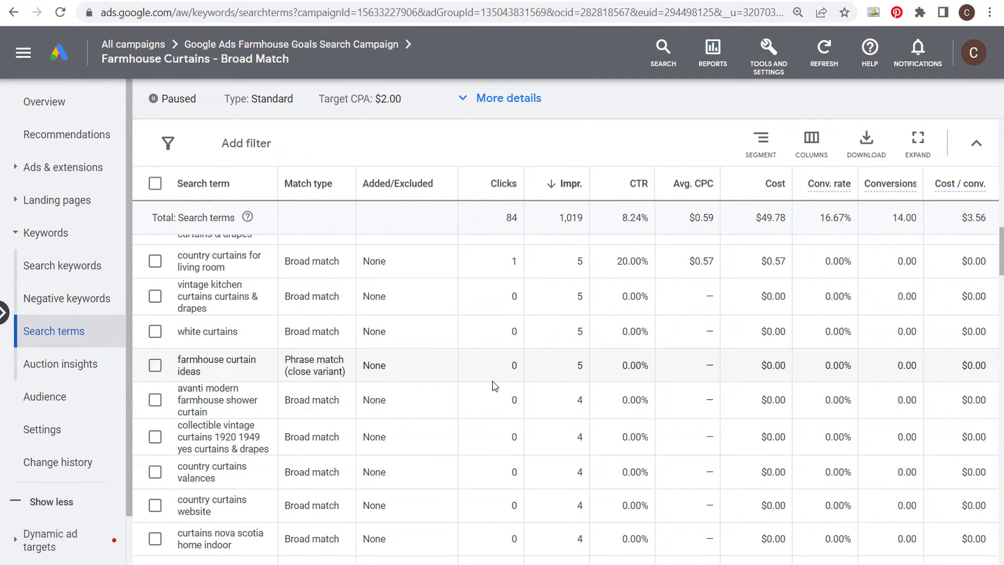
scroll(479, 375, "down", 2)
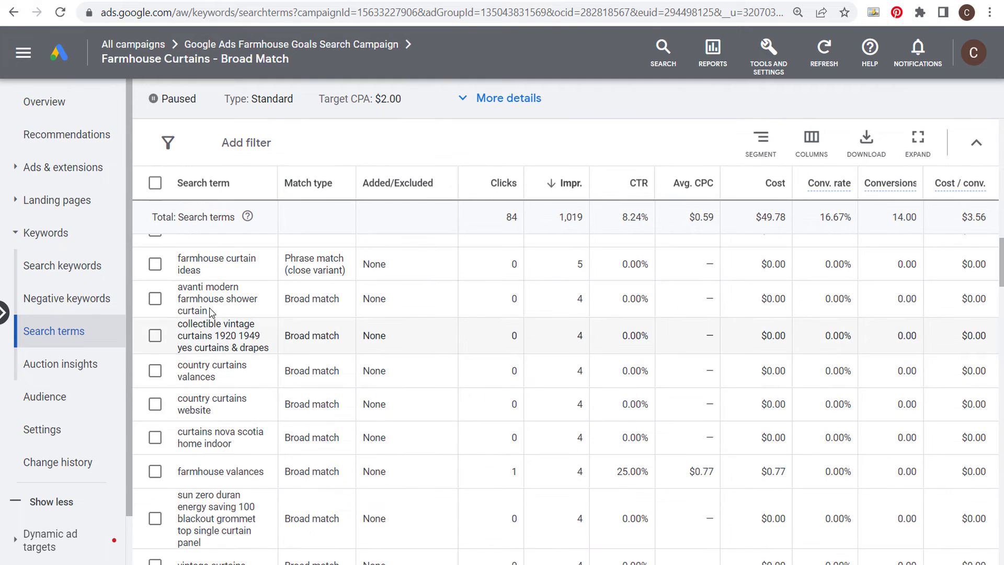
left_click_drag(180, 287, 267, 312)
left_click(437, 321)
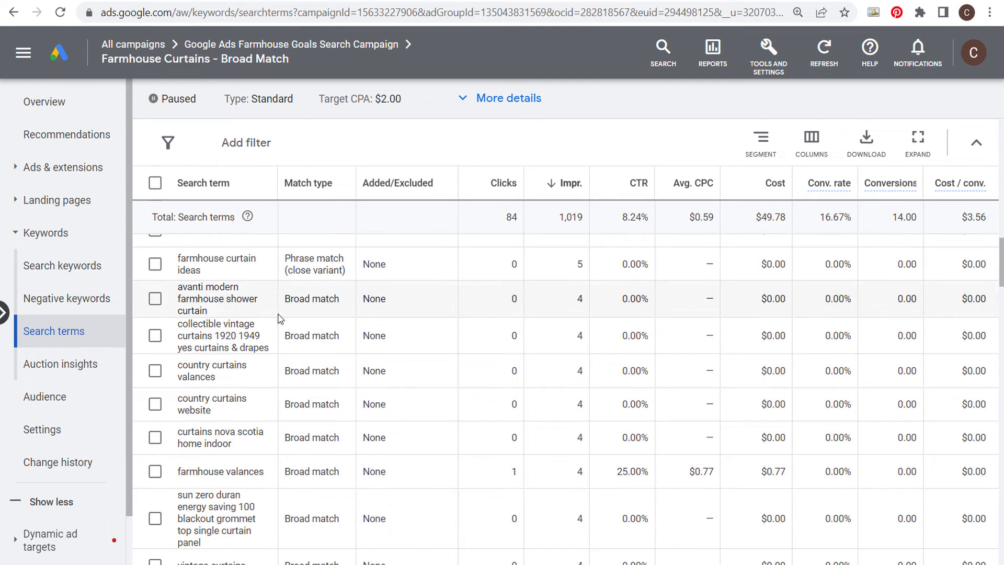
left_click_drag(261, 299, 226, 299)
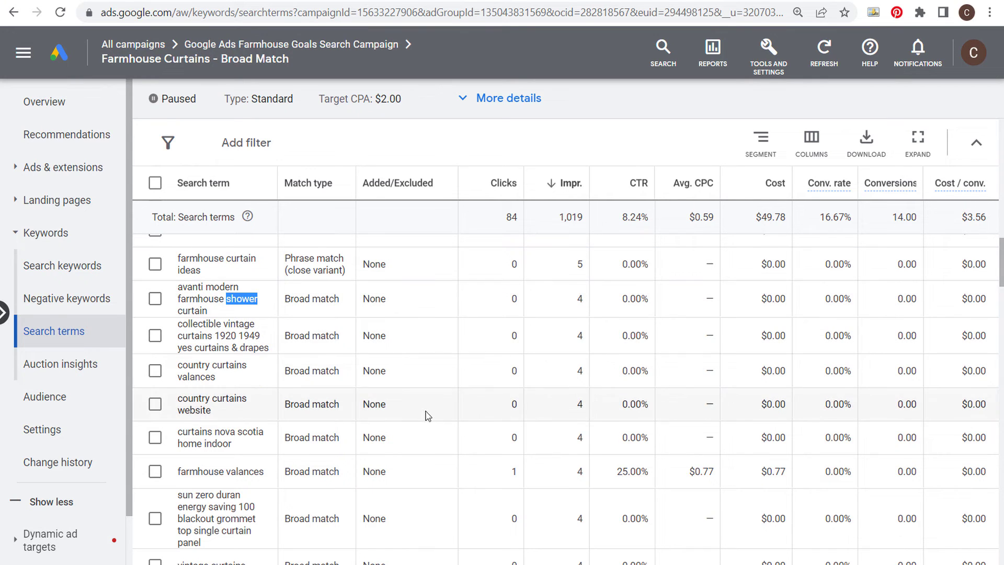
scroll(427, 415, "down", 2)
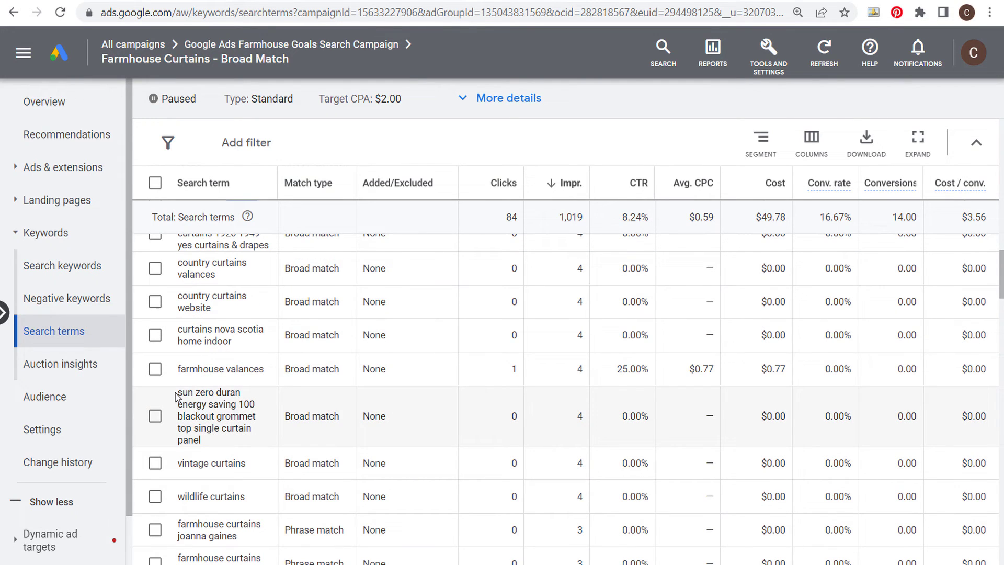
left_click_drag(176, 398, 238, 462)
left_click(411, 448)
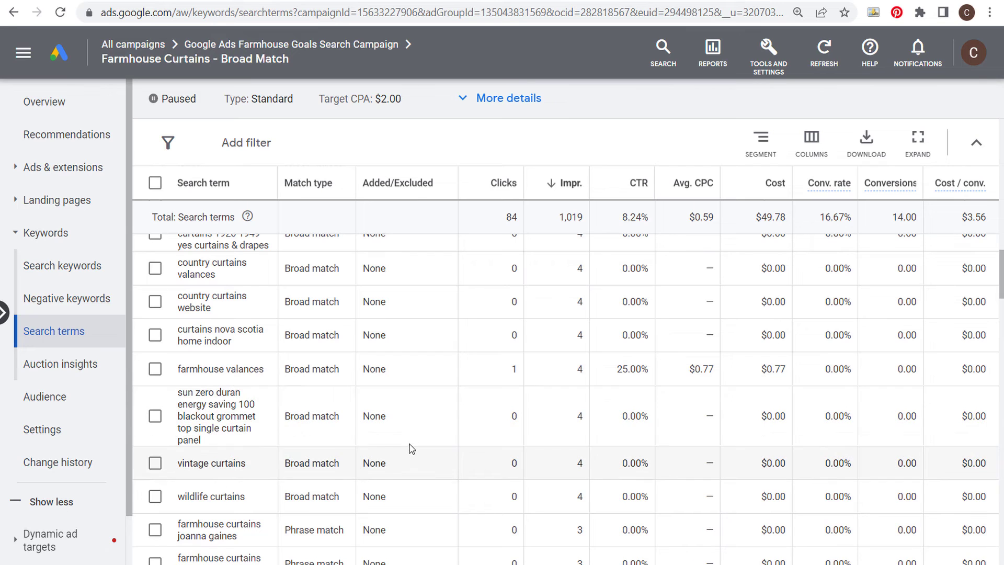
scroll(414, 445, "down", 2)
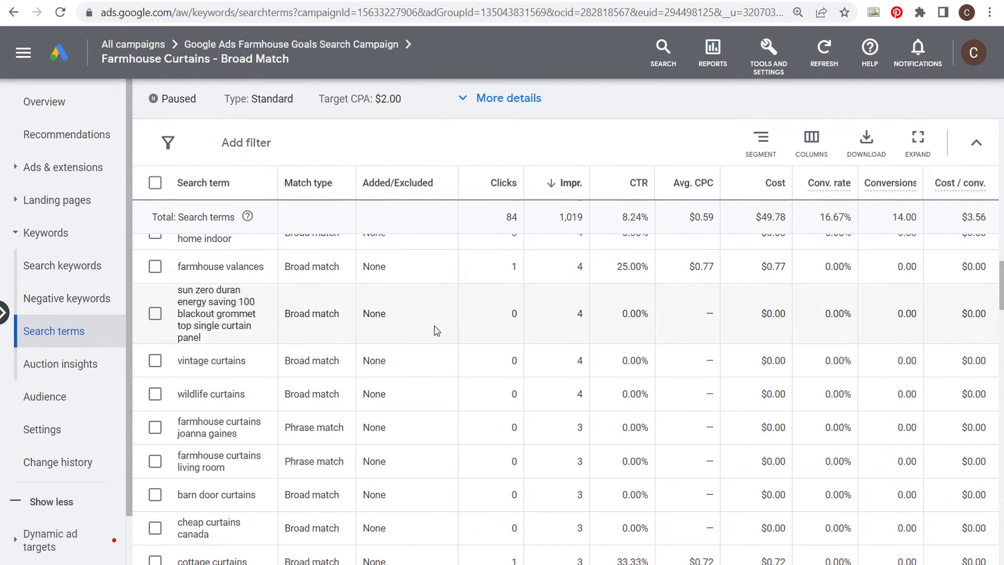
left_click_drag(227, 539, 176, 521)
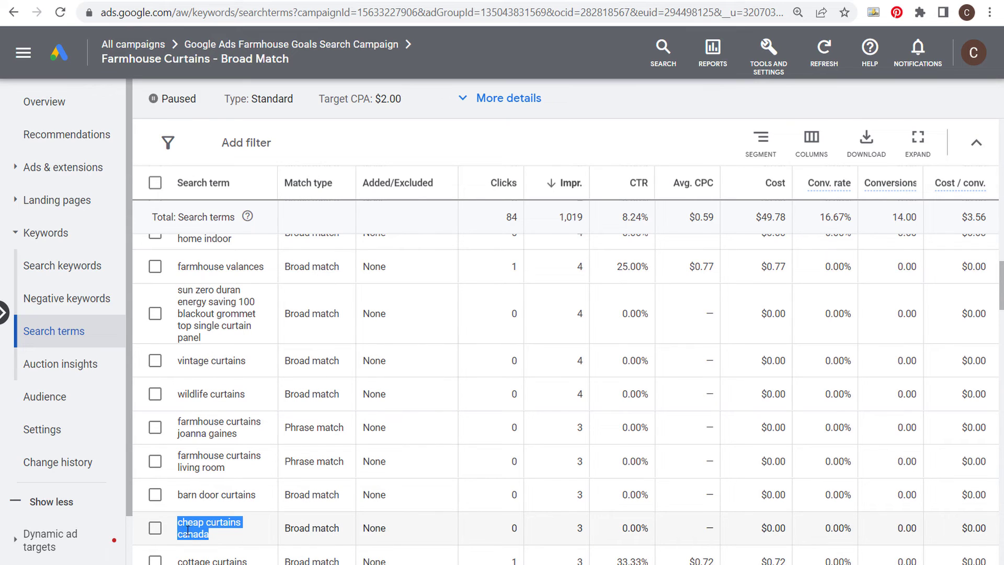
left_click(206, 531)
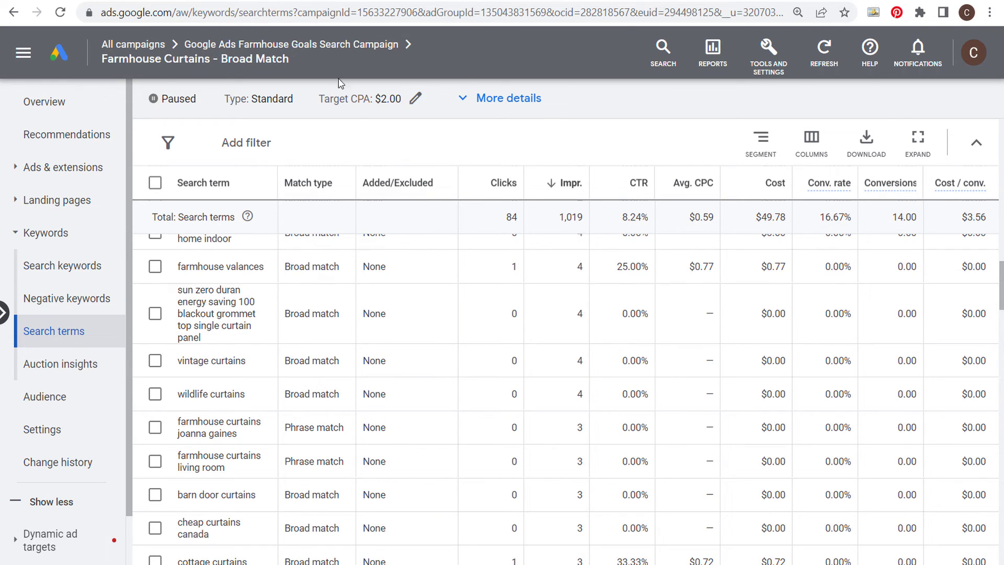
Step: Return to the Farmhouse Goals Search Campaign and review its ad group table
left_click(332, 45)
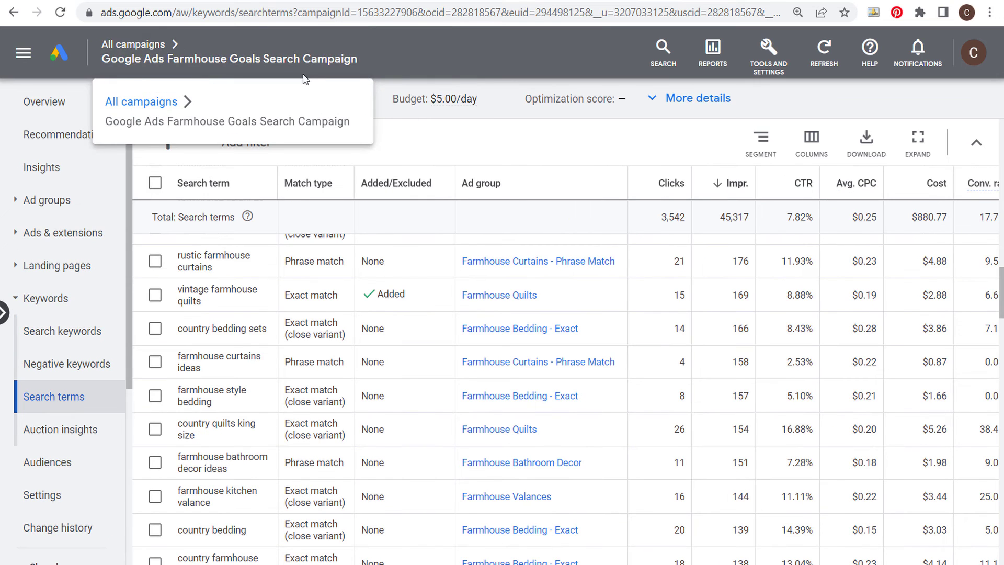
left_click(55, 209)
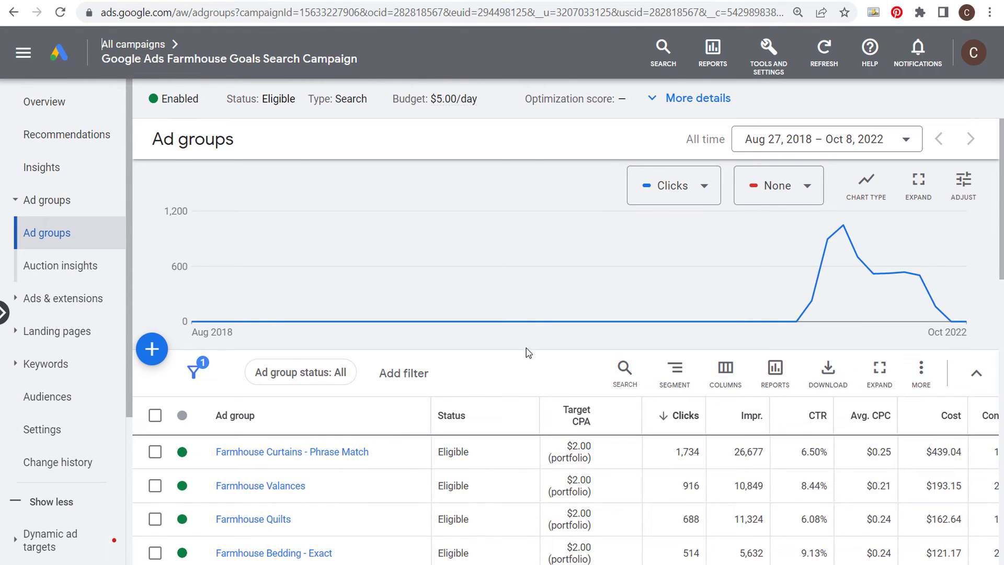
scroll(526, 351, "down", 3)
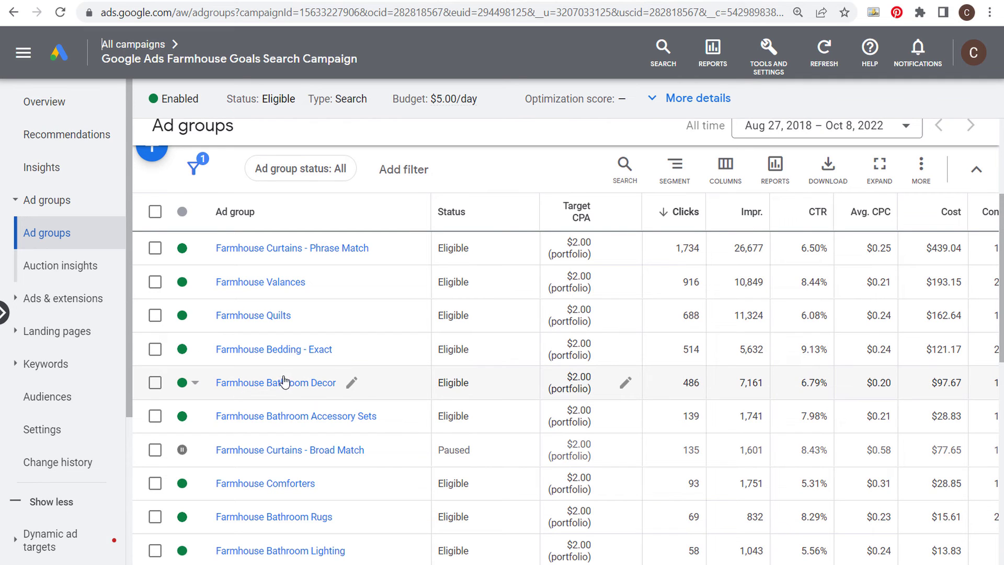
scroll(283, 382, "down", 2)
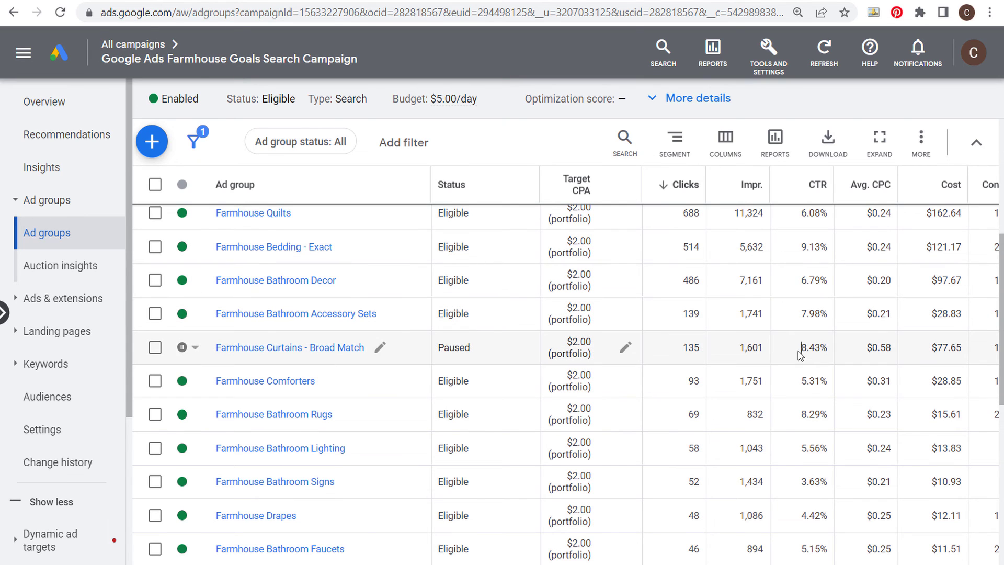
left_click_drag(800, 348, 827, 351)
left_click(815, 344)
scroll(810, 324, "up", 3)
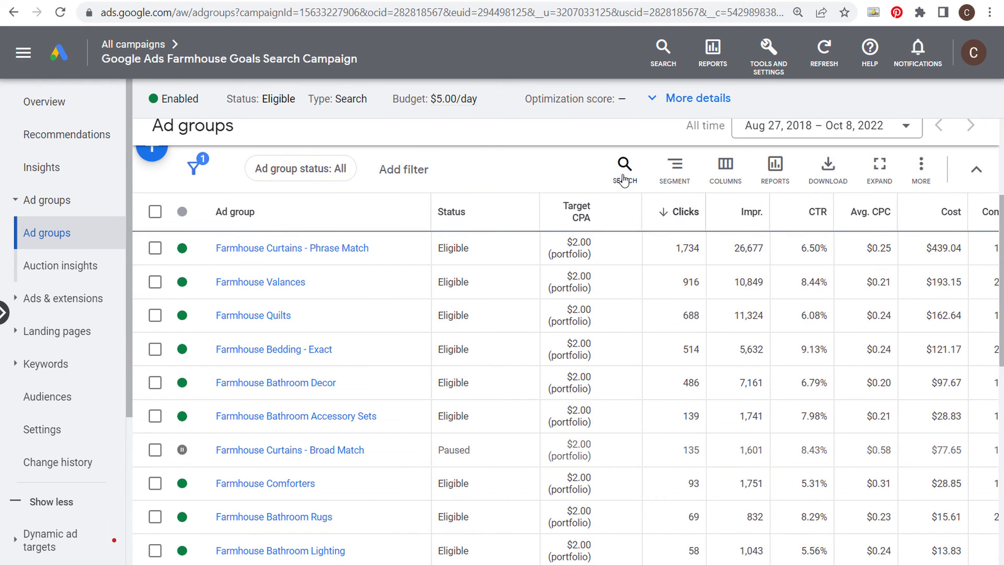
mouse_move(481, 564)
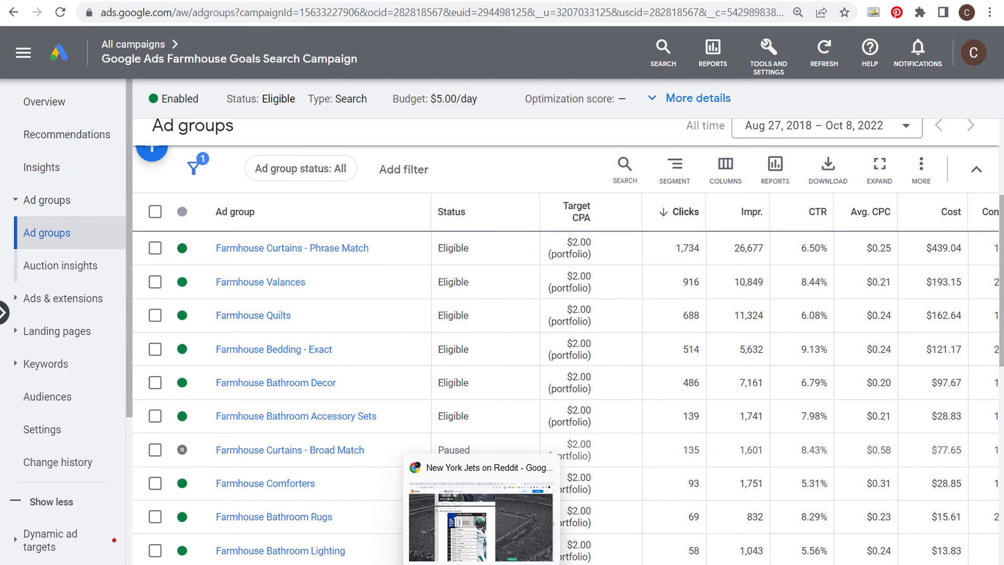
scroll(692, 547, "right", 5)
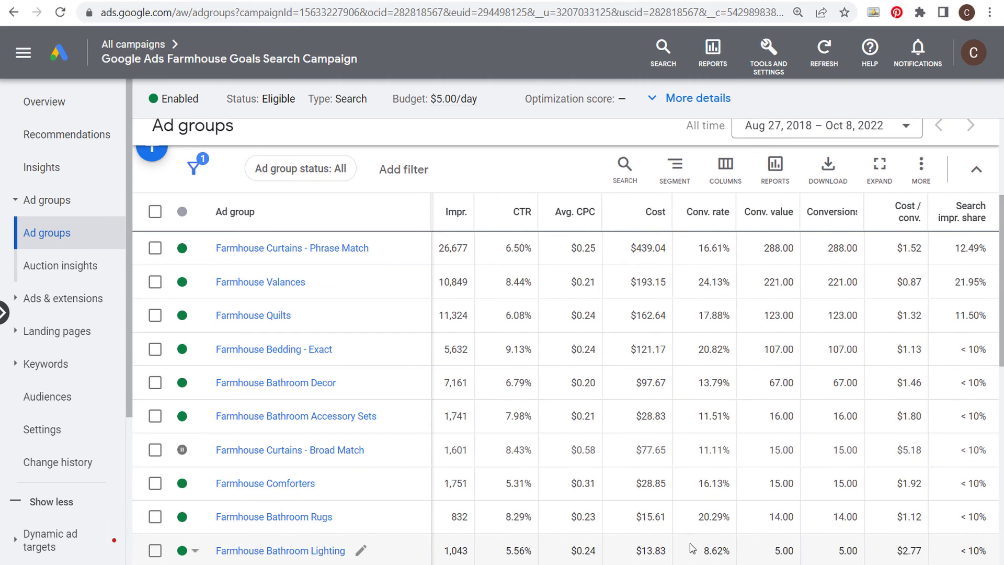
left_click_drag(924, 453, 569, 458)
left_click(569, 458)
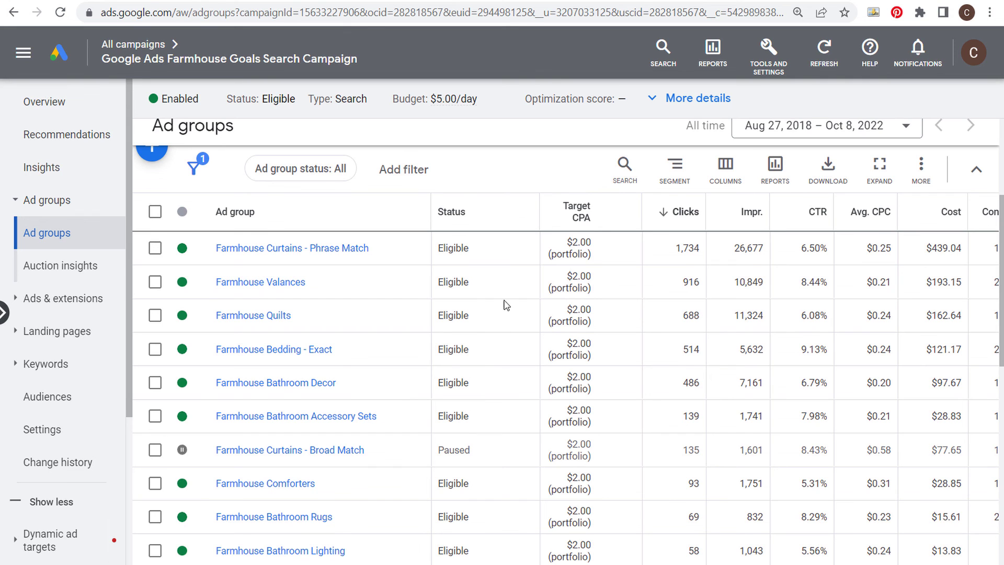
scroll(680, 366, "right", 4)
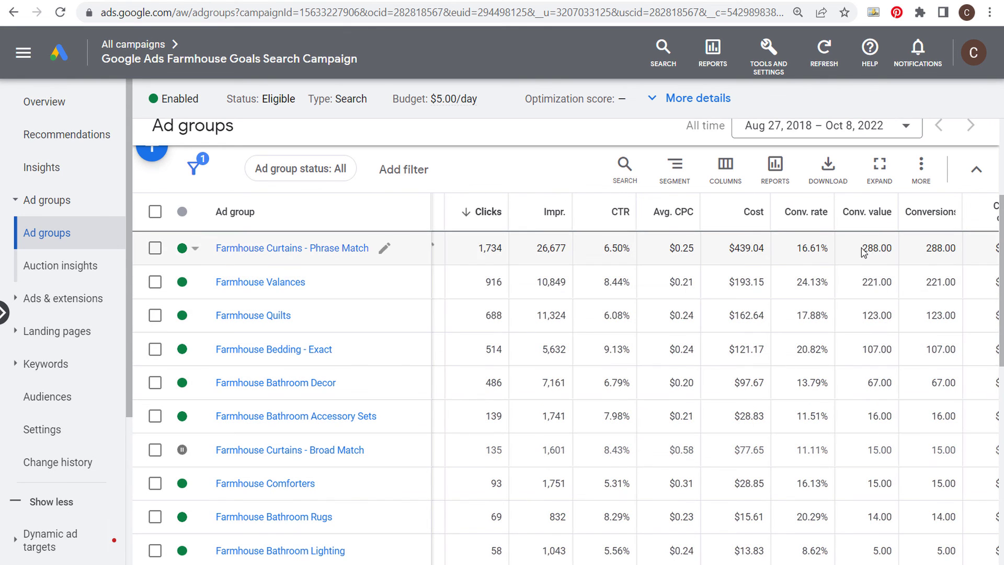
left_click_drag(861, 248, 898, 318)
left_click(896, 324)
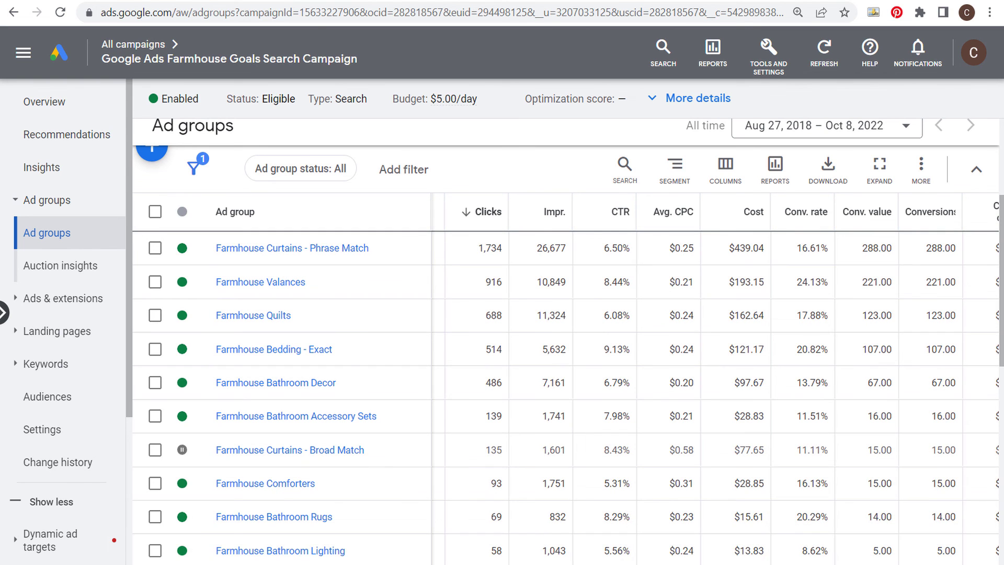
Step: Open the Farmhouse Curtains - Phrase Match ad group and check the match type options, keeping phrase match
left_click(316, 254)
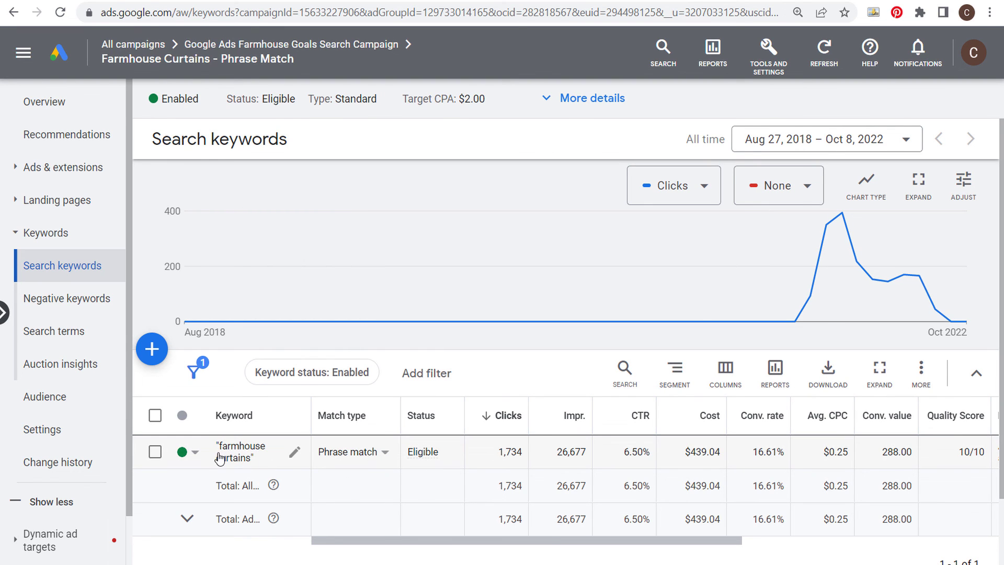
left_click(384, 453)
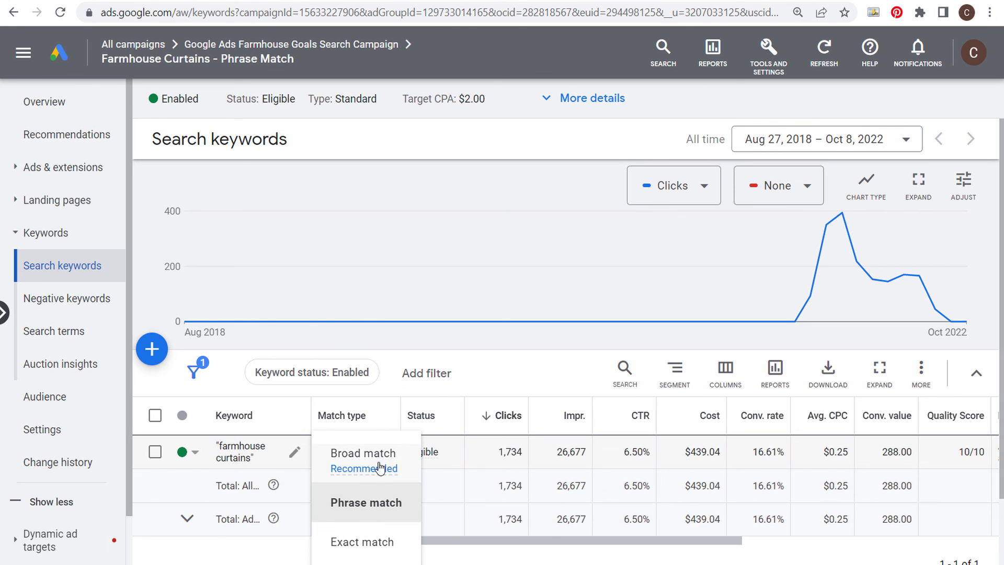
mouse_move(381, 467)
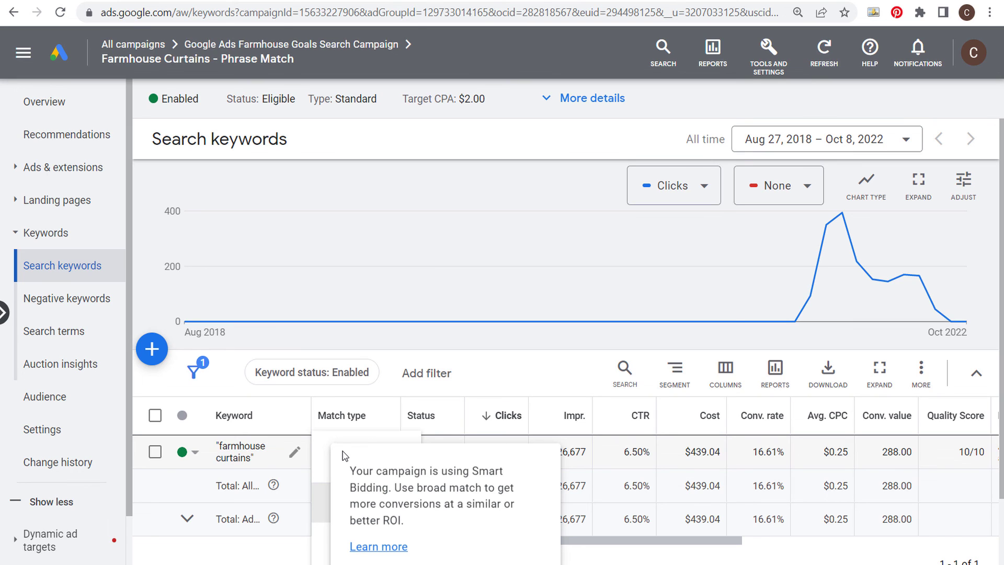
left_click(526, 375)
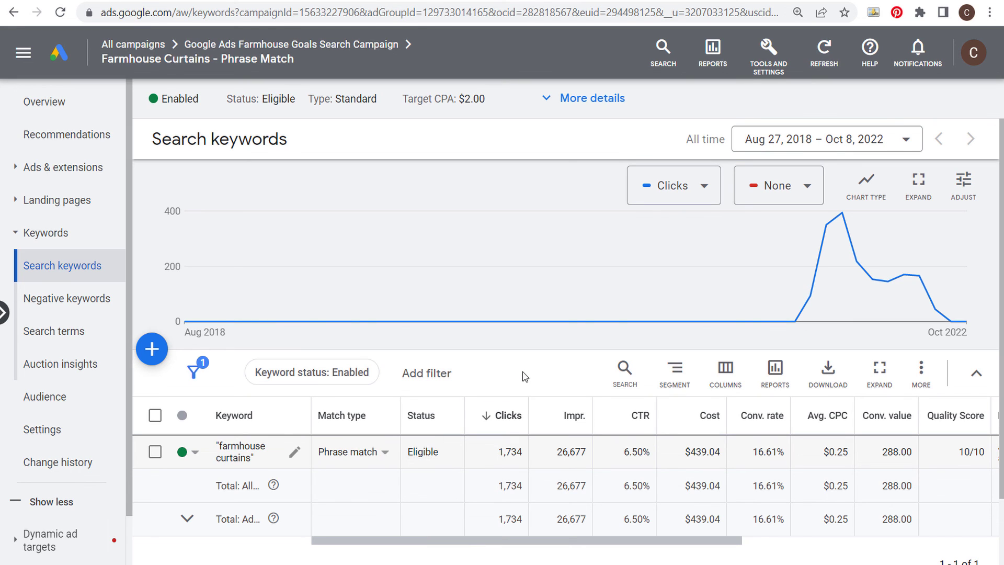